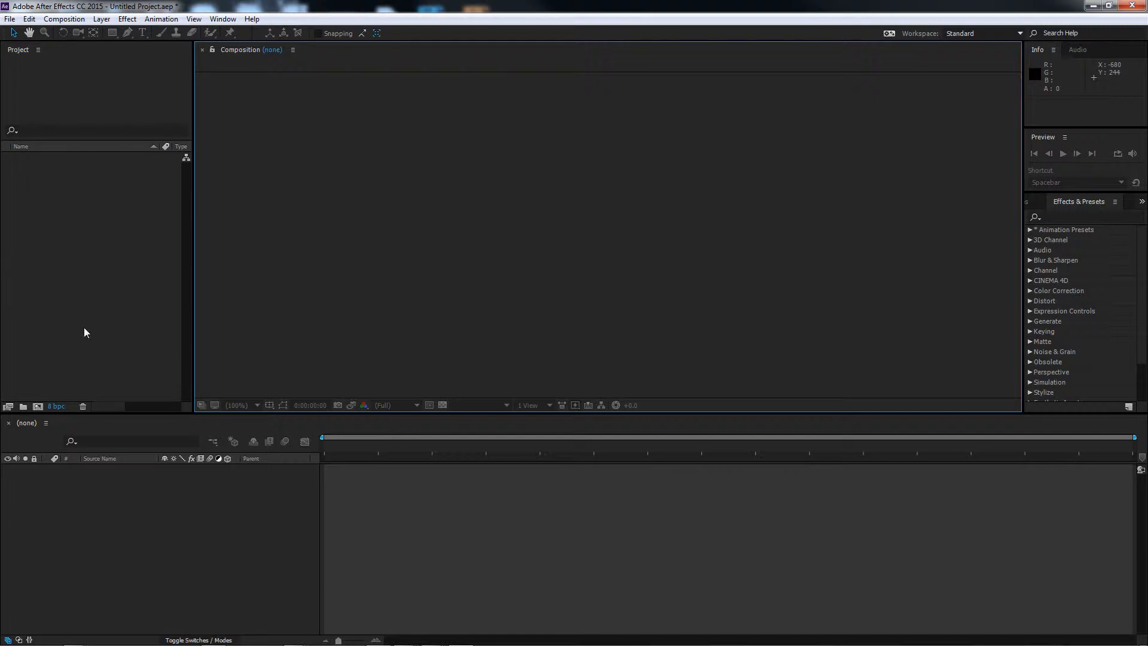
left_click(73, 78)
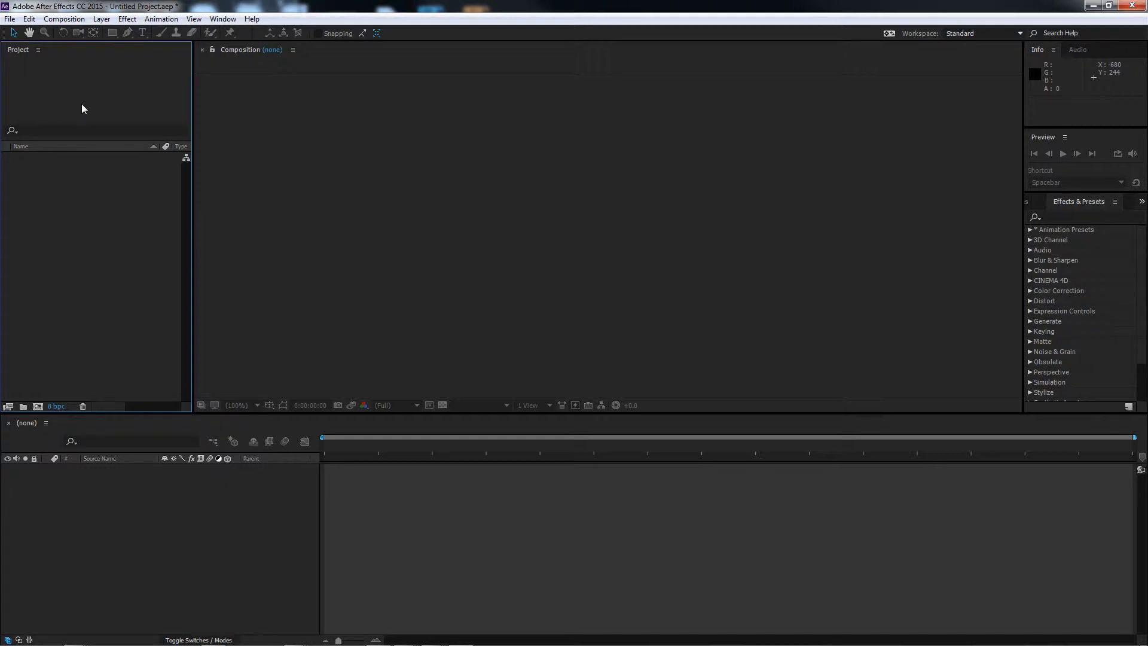
left_click(533, 241)
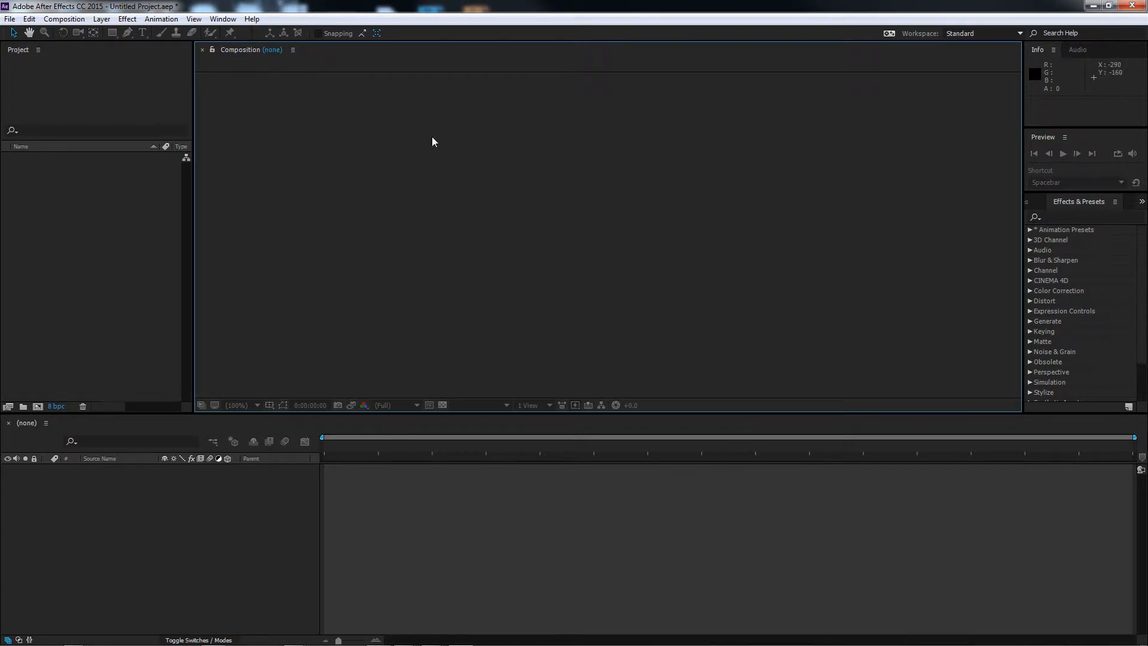
Create a new composition named Comp 1 with the HDTV 1080 24 preset, keeping the 0:00:30:20 duration.
left_click(64, 20)
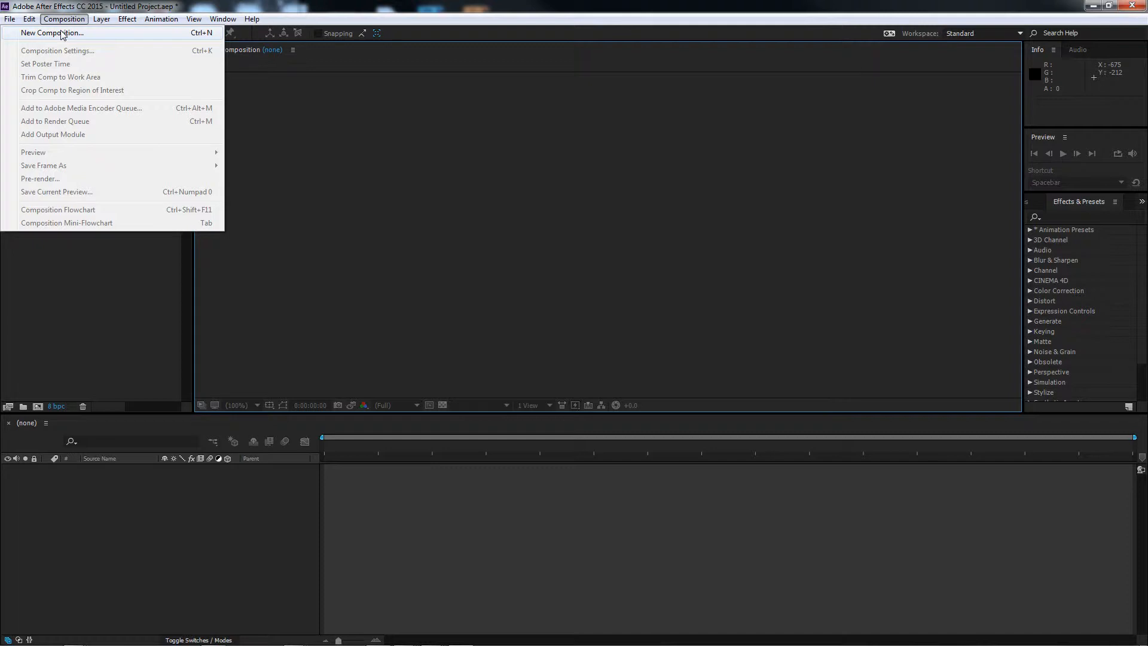
left_click(62, 33)
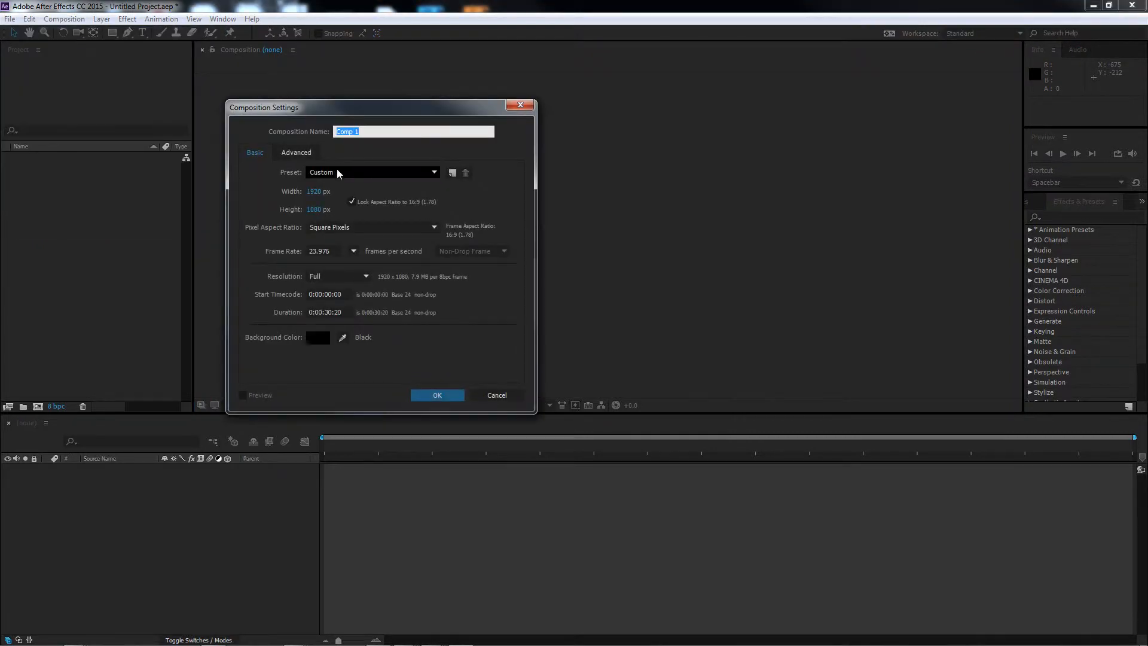
left_click_drag(329, 103, 410, 80)
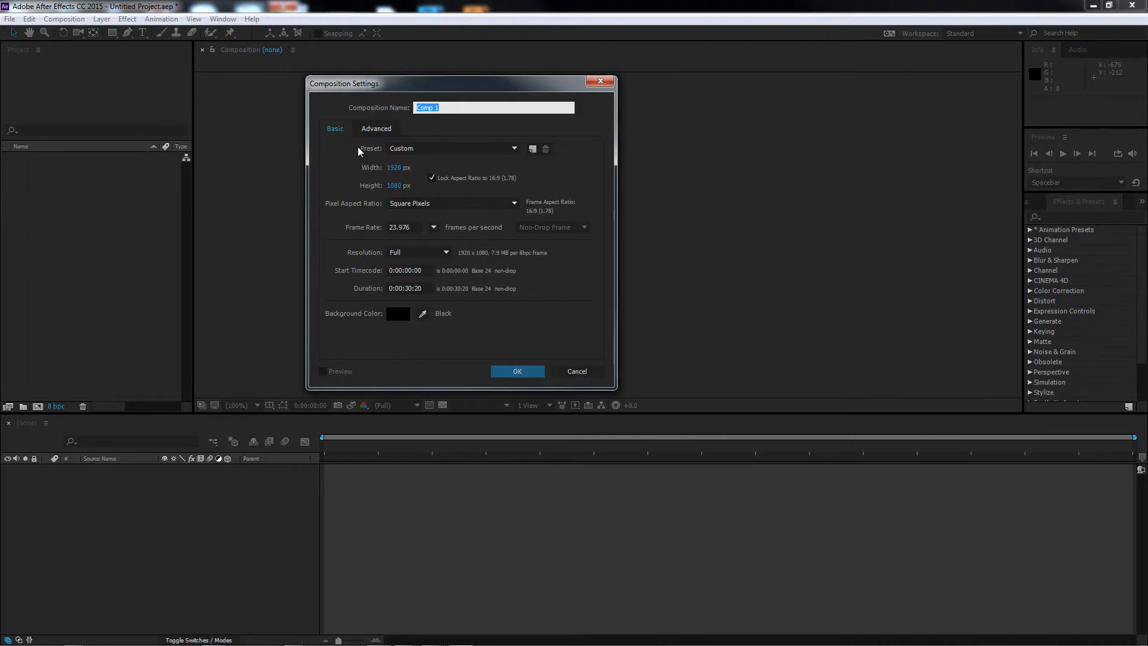
left_click(513, 149)
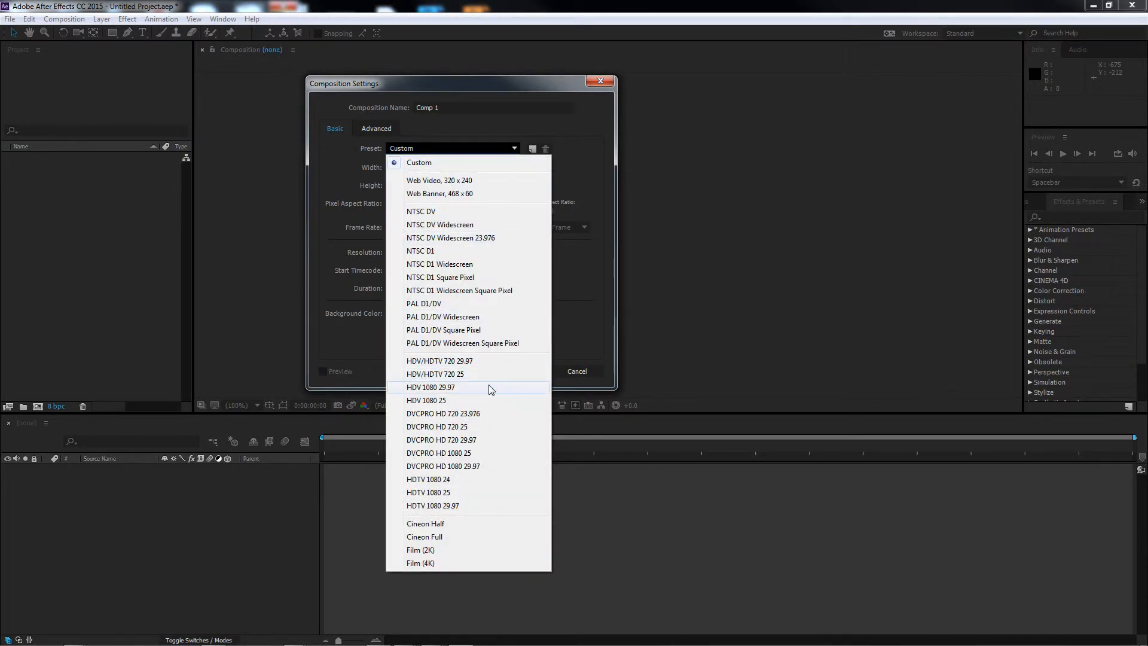
left_click(455, 482)
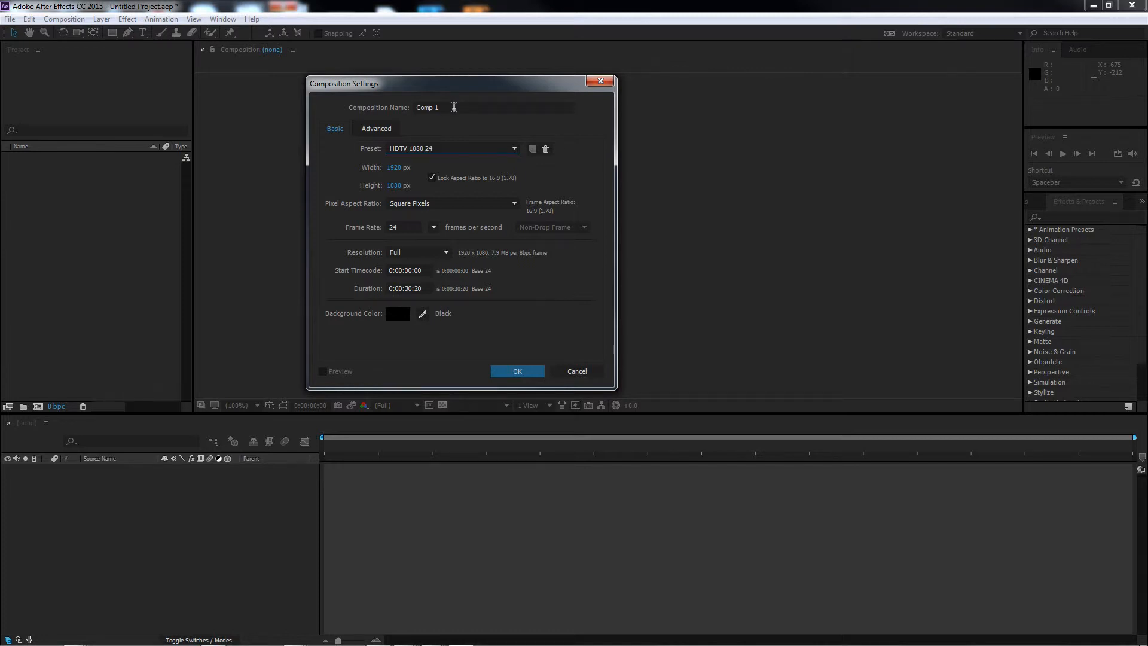
left_click(453, 107)
left_click_drag(439, 91, 475, 67)
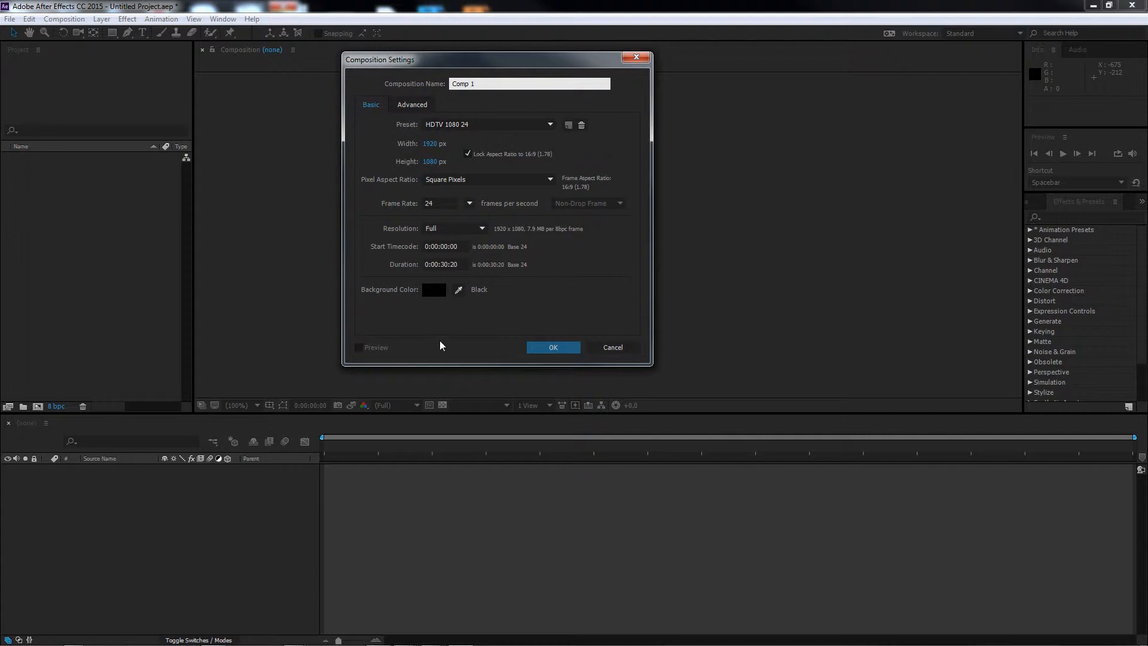
left_click(393, 269)
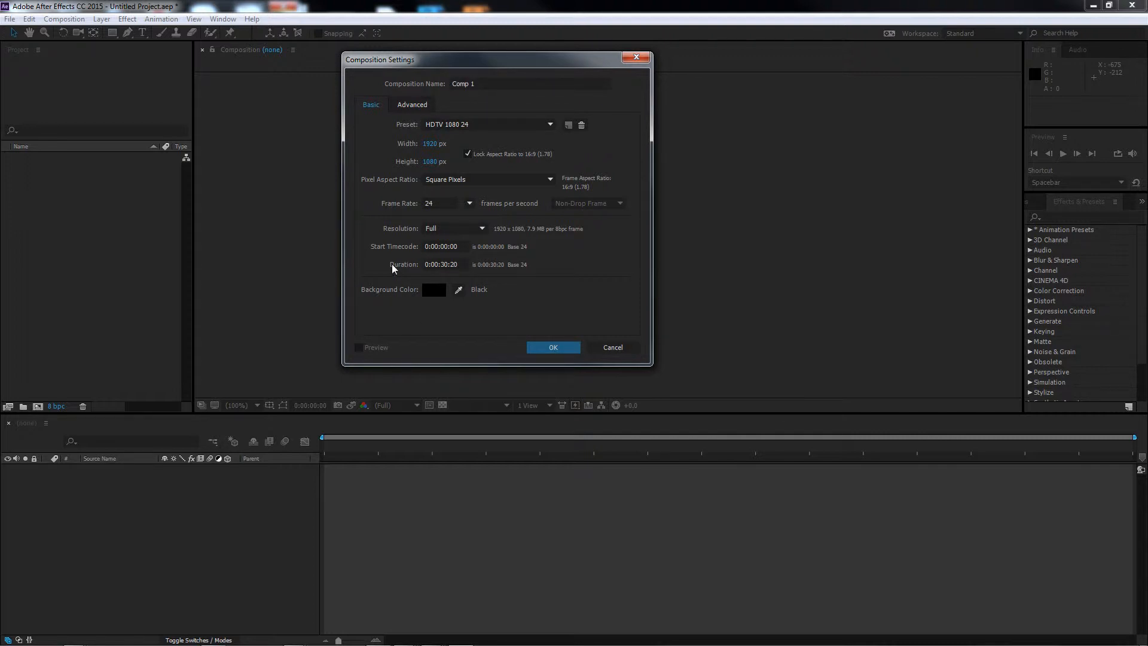
left_click(455, 264)
left_click(429, 257)
left_click(547, 347)
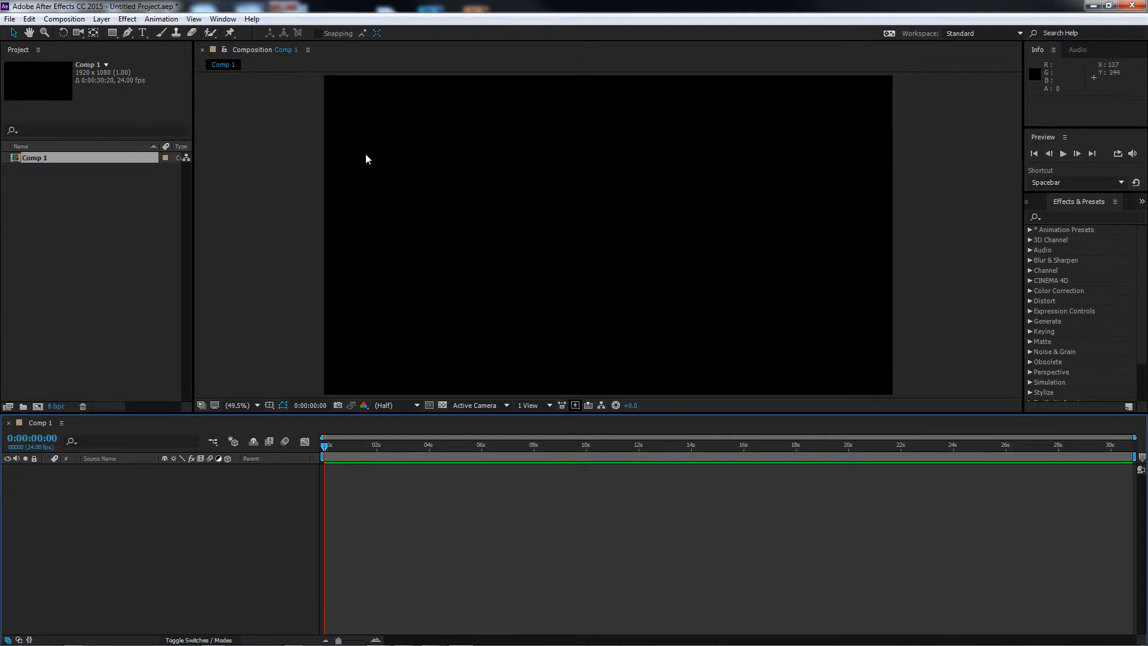
Scrub through the empty composition's timeline, leaving the current time at 0:00:01:04.
left_click(284, 265)
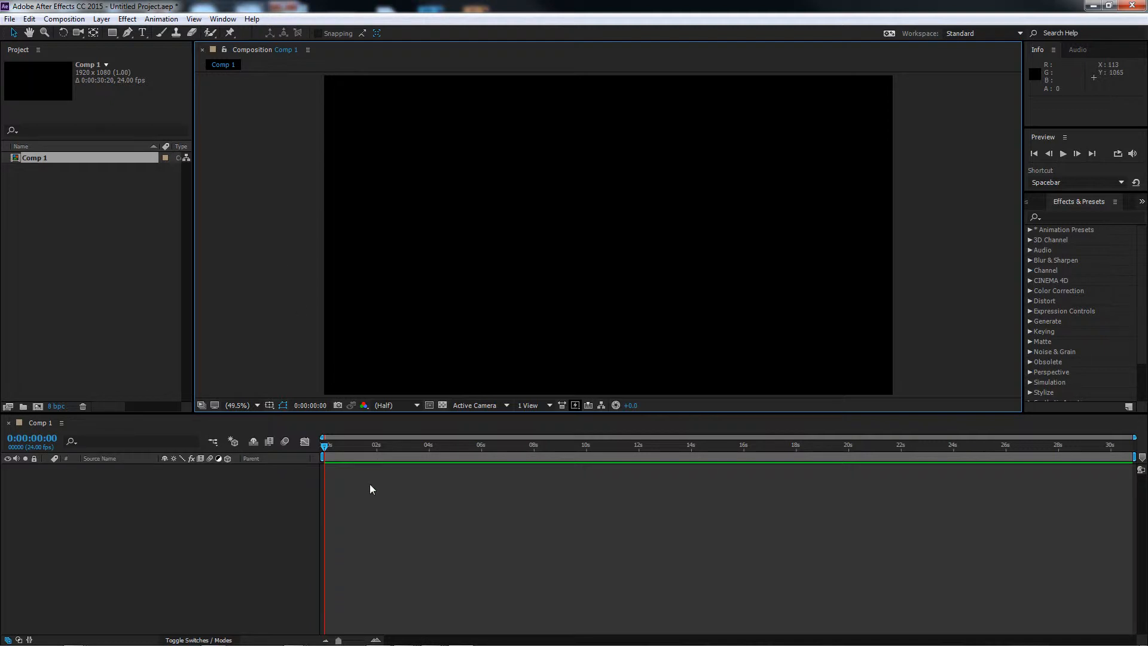
left_click(392, 445)
left_click_drag(624, 453, 355, 444)
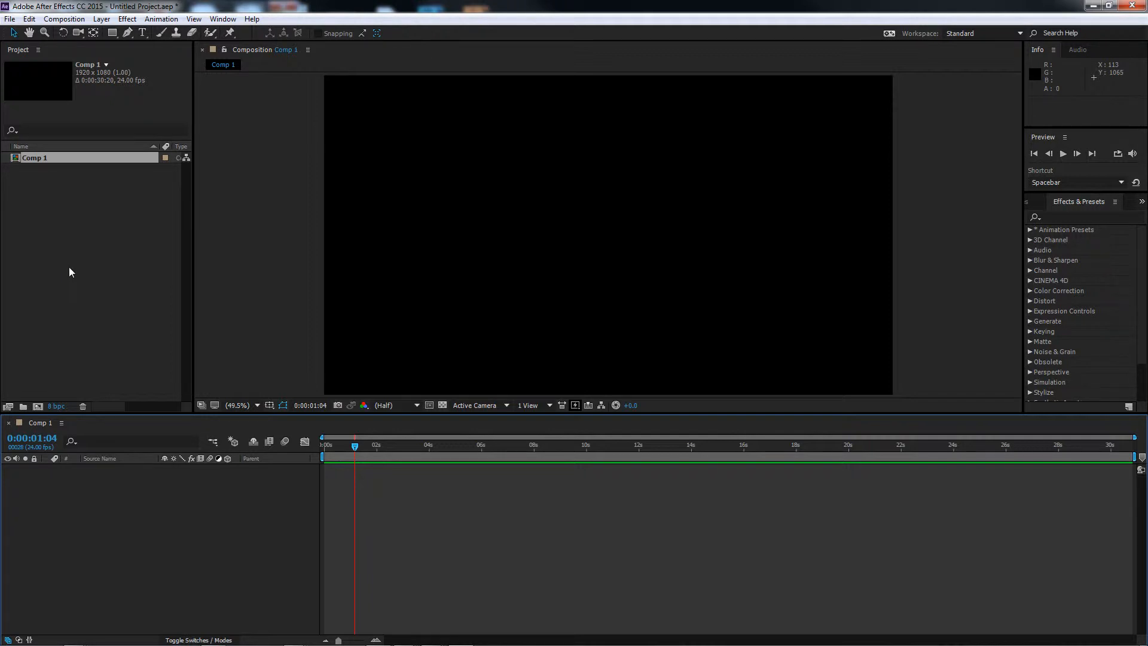
Import the whole InClassProject folder from the Desktop into the project.
left_click(9, 19)
mouse_move(98, 188)
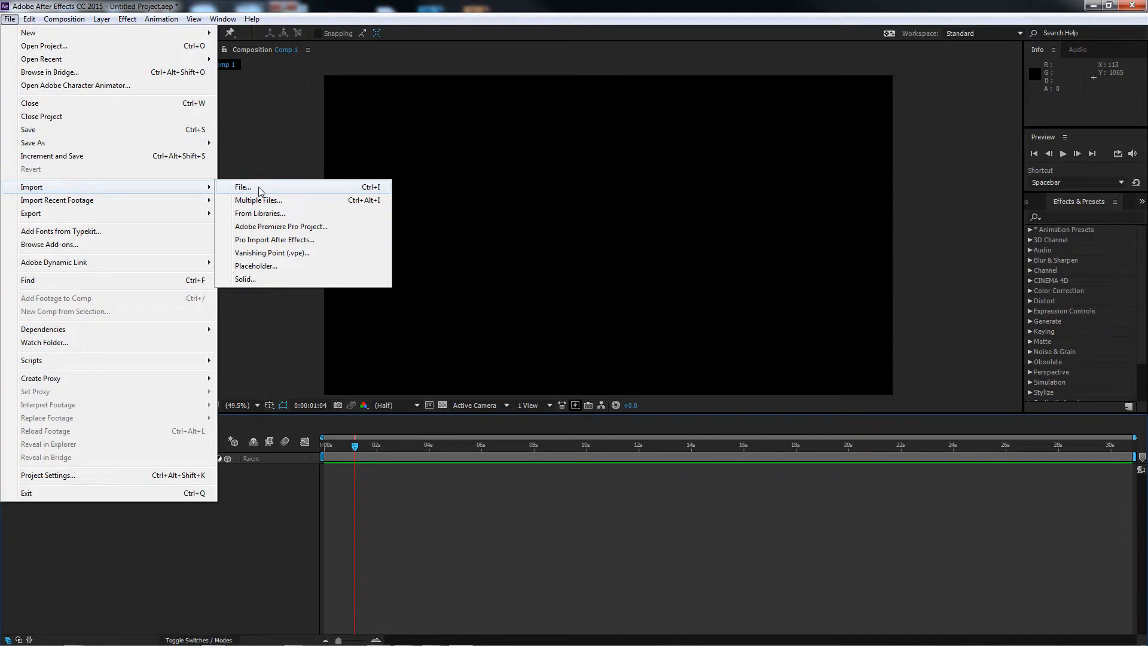
left_click(259, 188)
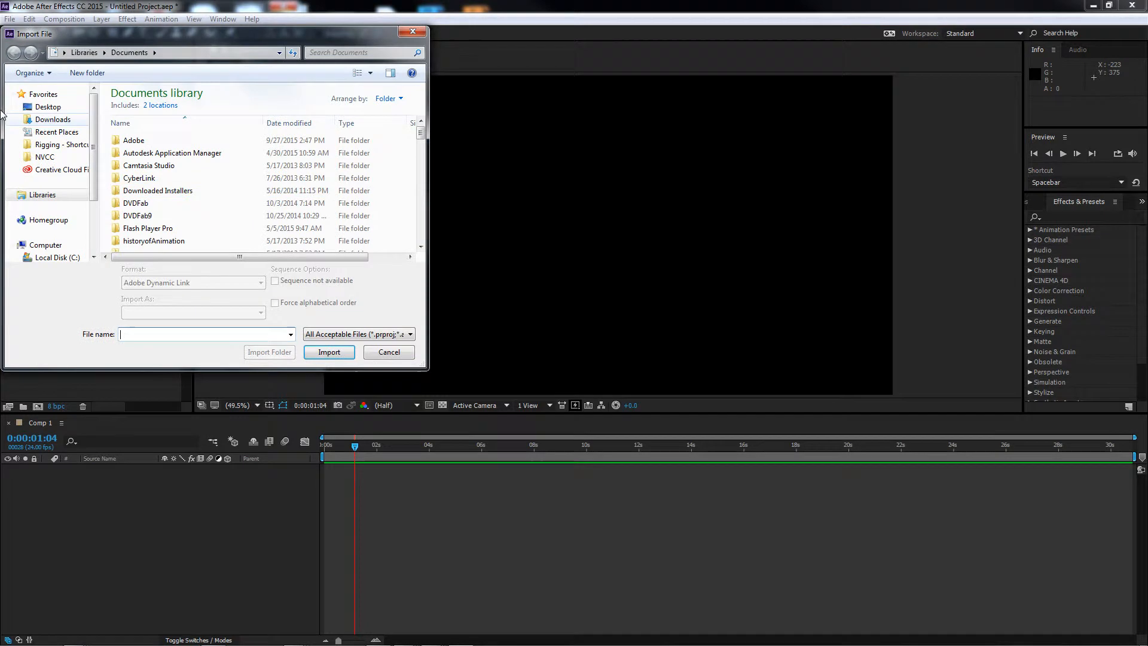
left_click(48, 109)
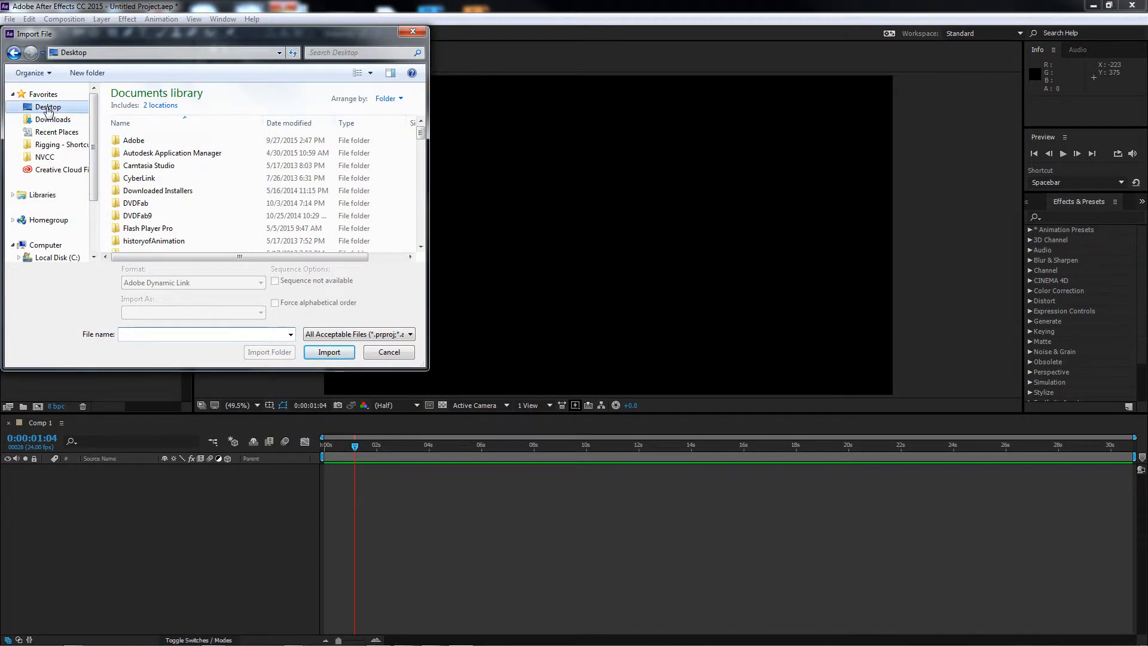
scroll(404, 133, "down", 3)
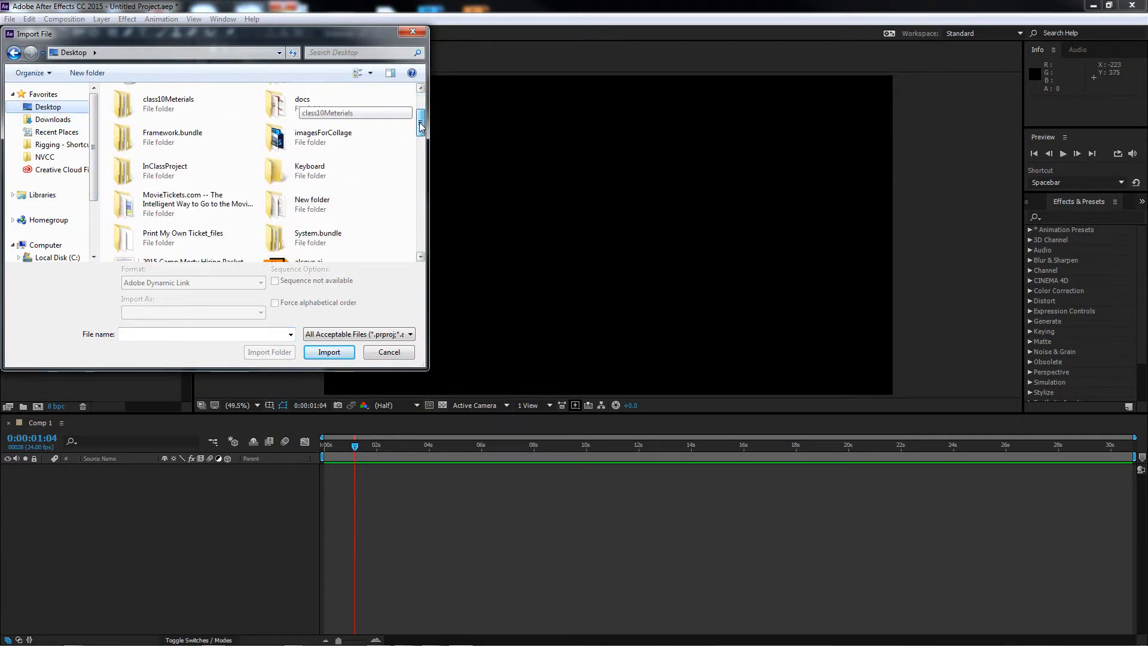
left_click(200, 163)
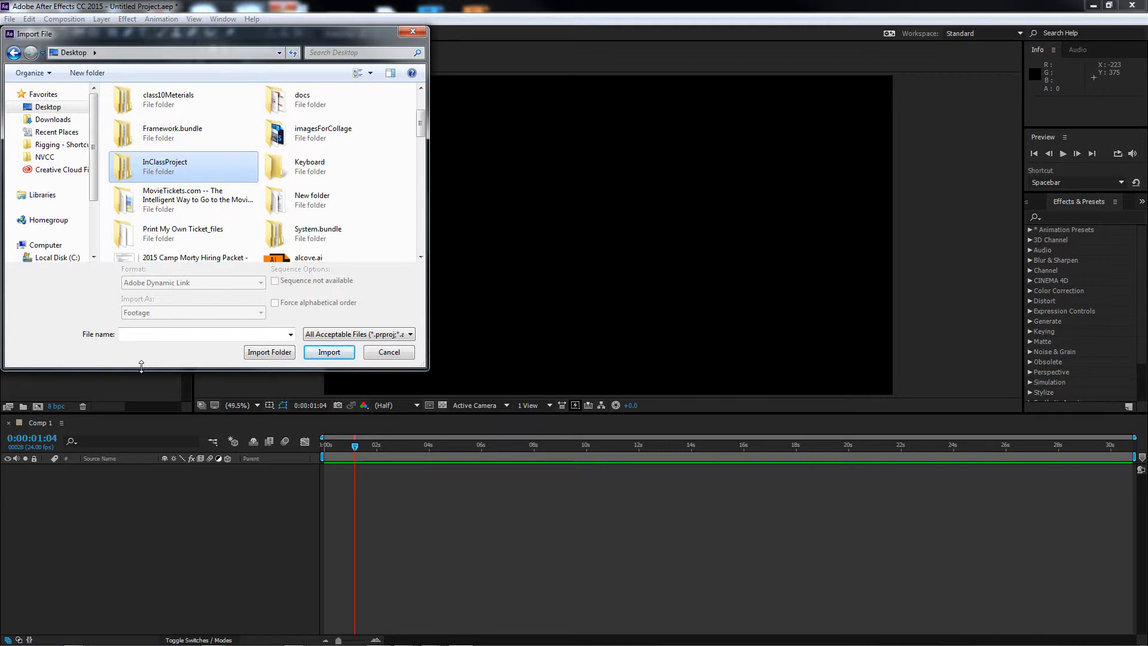
left_click(276, 352)
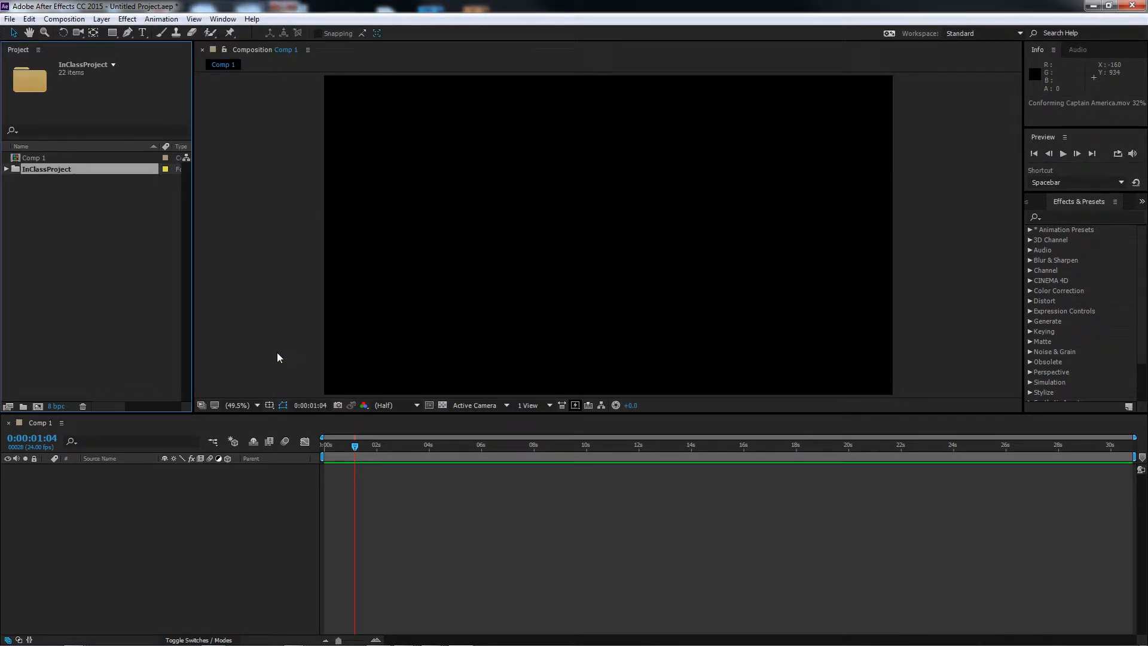
Create a new composition from Band02.mov in InClassProject's HDVideo folder and scrub through its footage to 20:36:34:13.
left_click(6, 169)
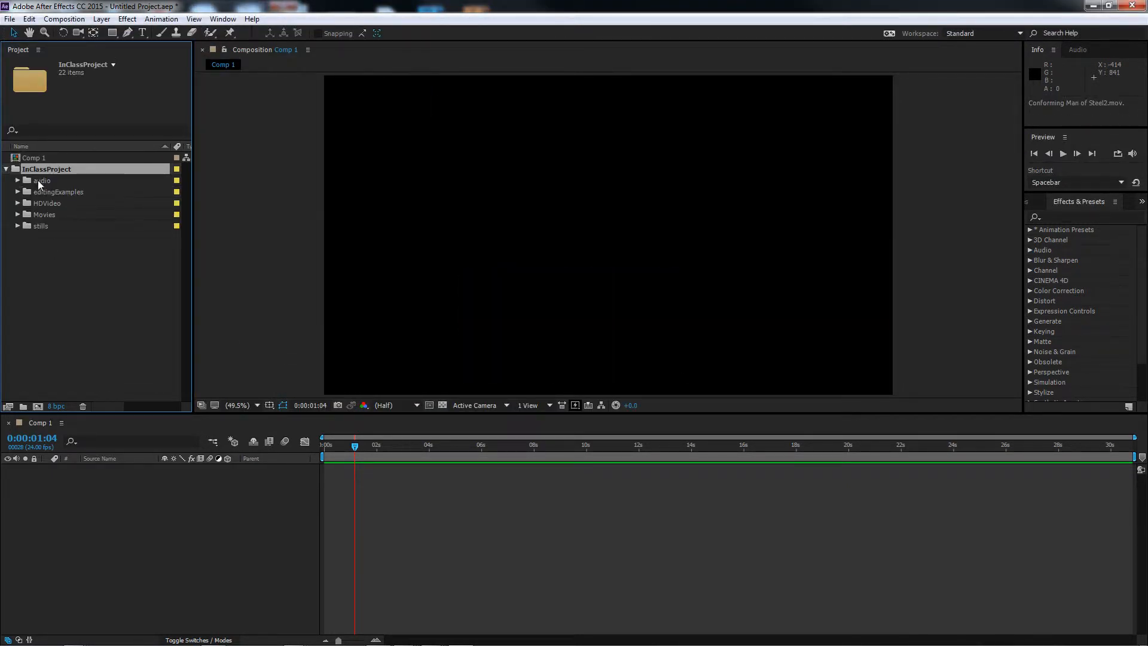
left_click(78, 181)
left_click(59, 226)
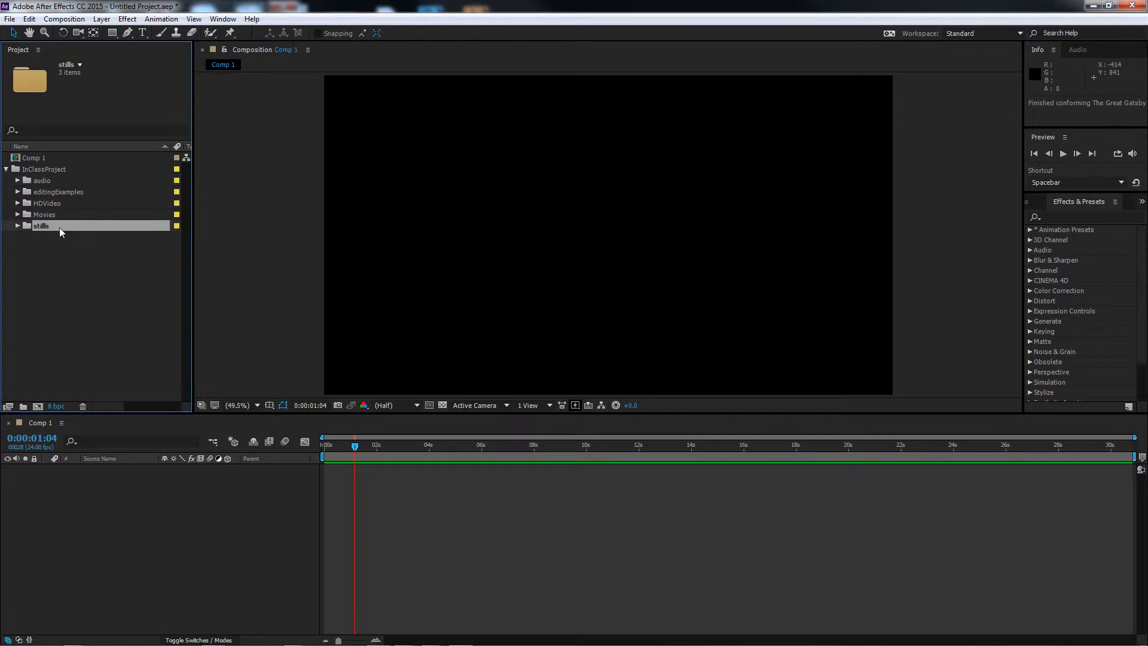
left_click(72, 181)
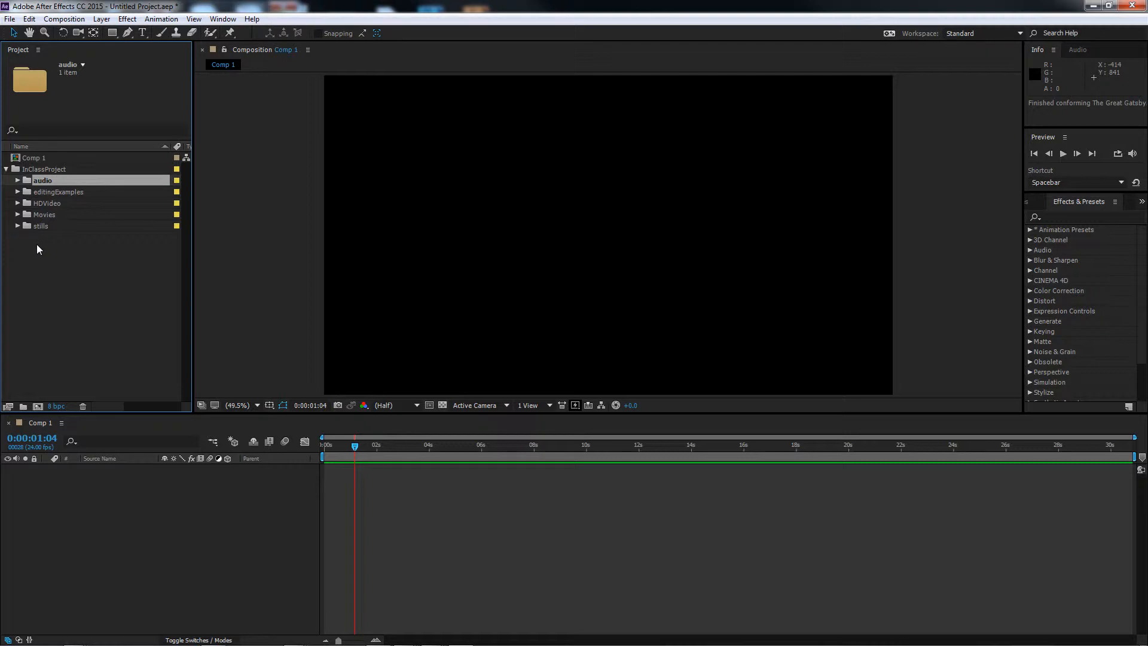
left_click(18, 203)
left_click(65, 216)
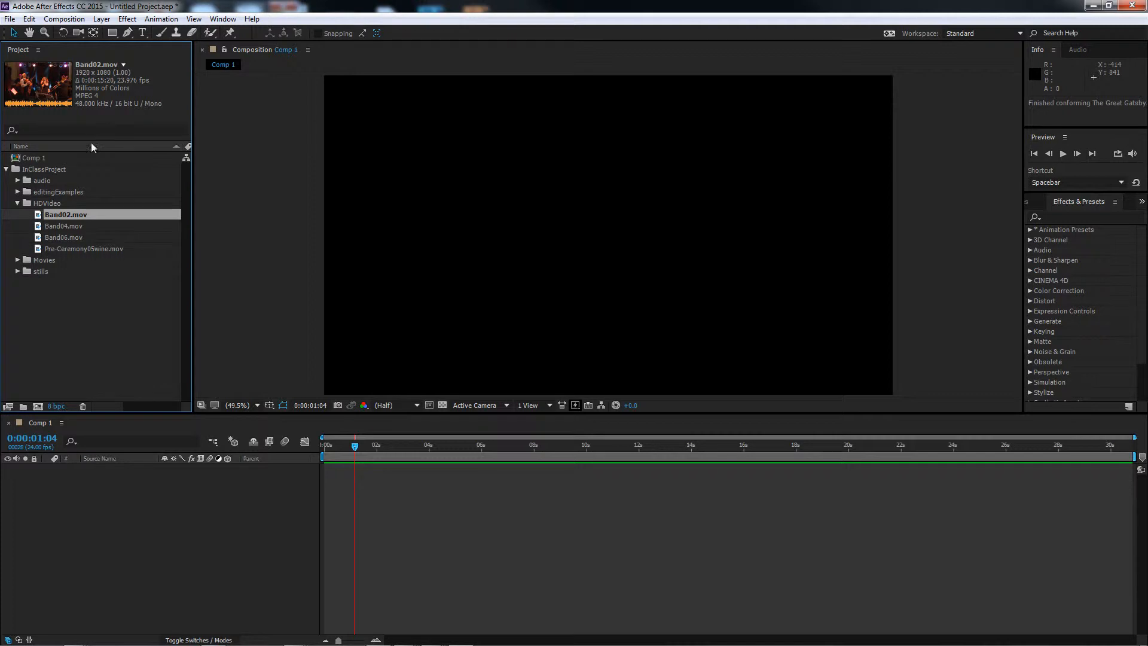
right_click(66, 210)
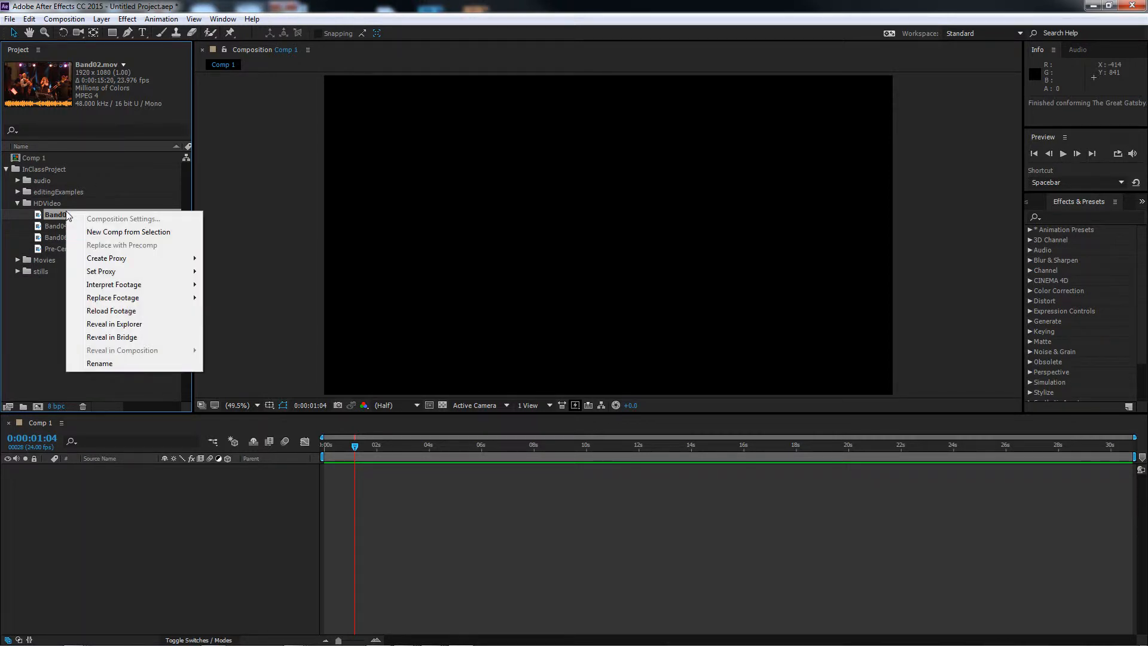
left_click(99, 233)
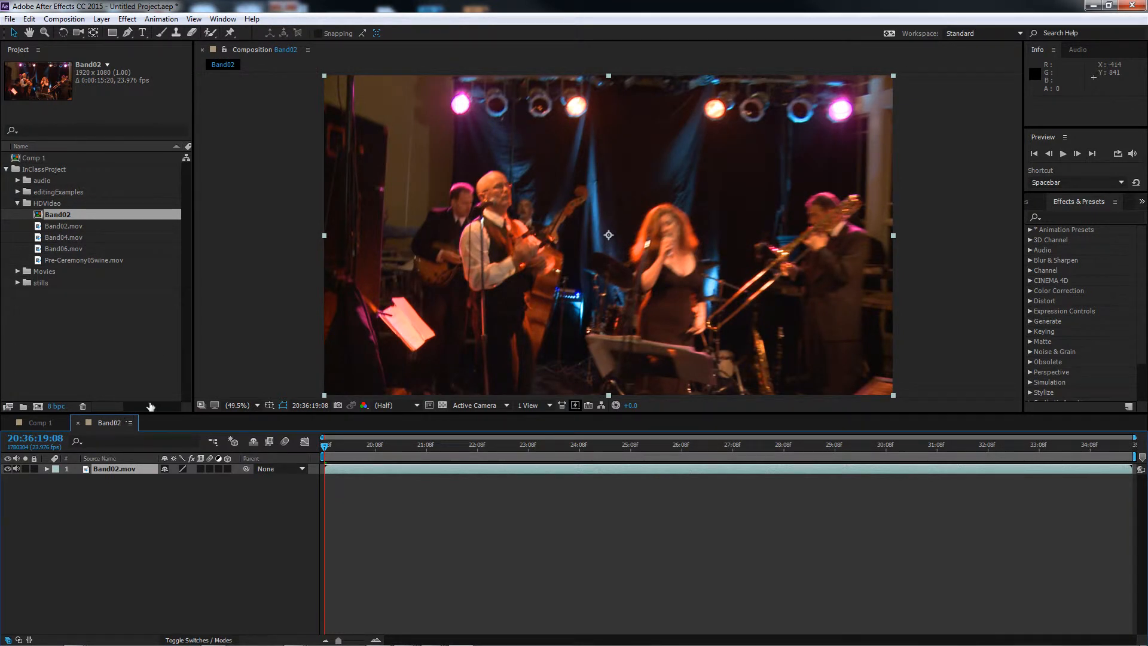
left_click_drag(324, 445, 774, 451)
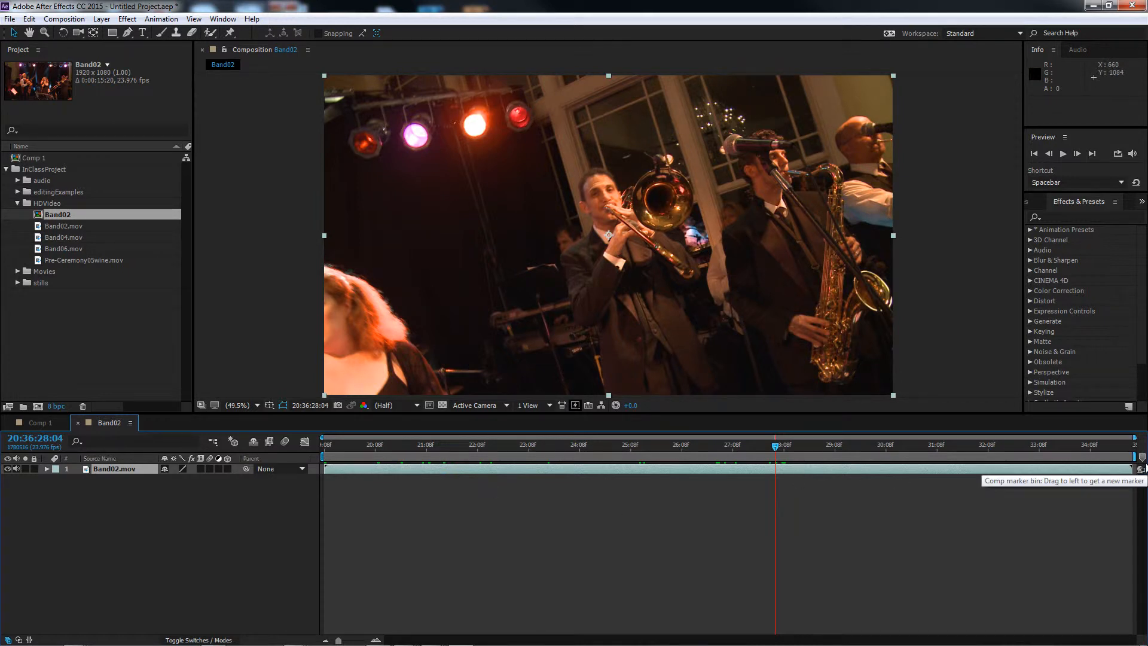
left_click_drag(775, 448, 1101, 457)
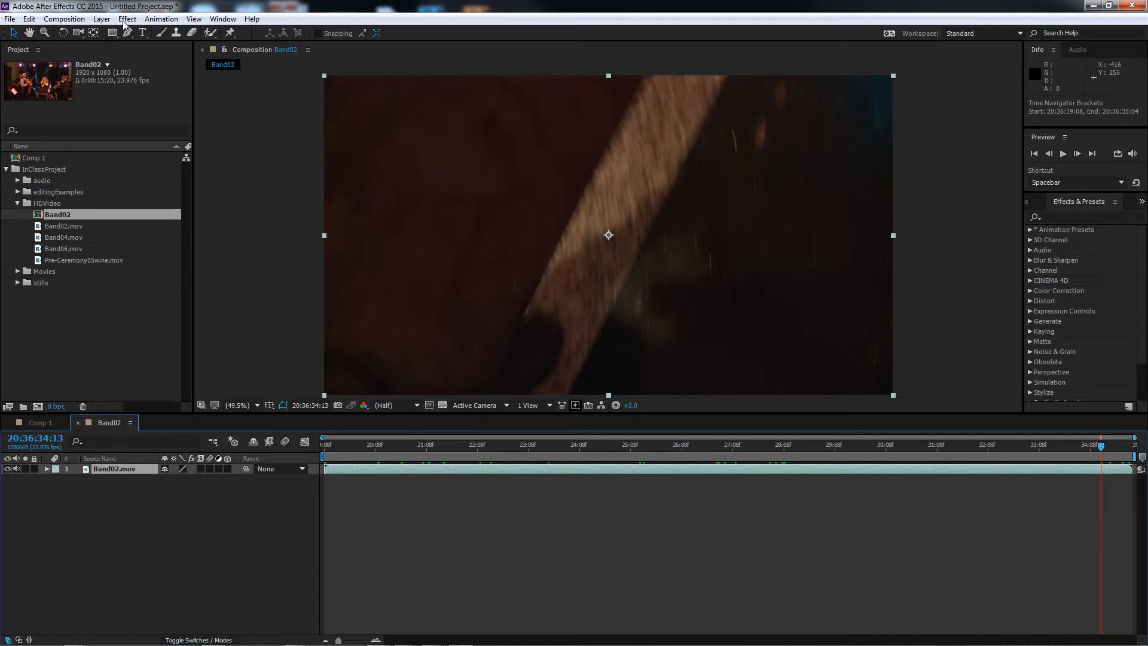
Rename the Band02 composition as Band Comp and set its duration to 0:00:30:00 in its settings.
left_click(64, 19)
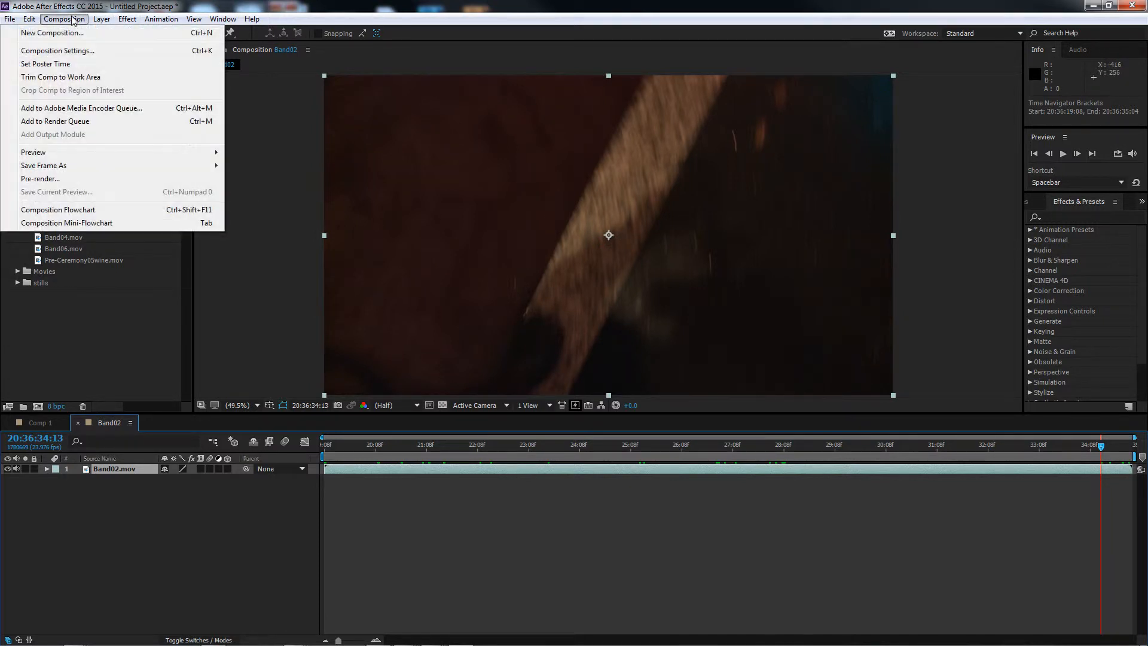
left_click(75, 50)
left_click_drag(532, 58, 607, 83)
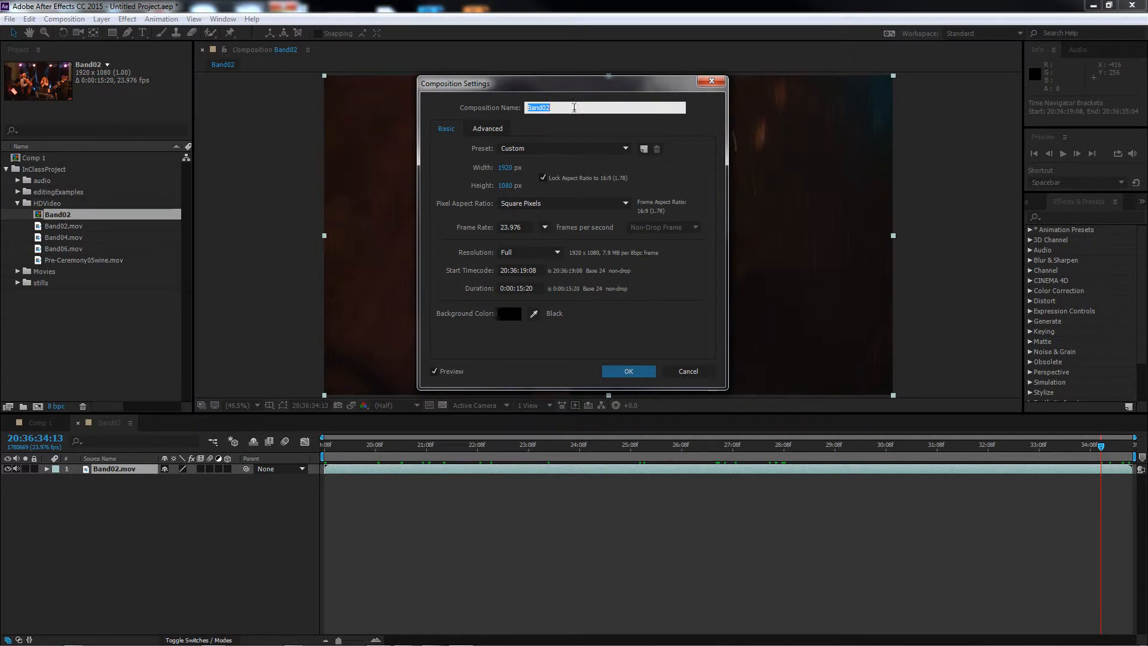
type("Band Comp")
left_click(521, 288)
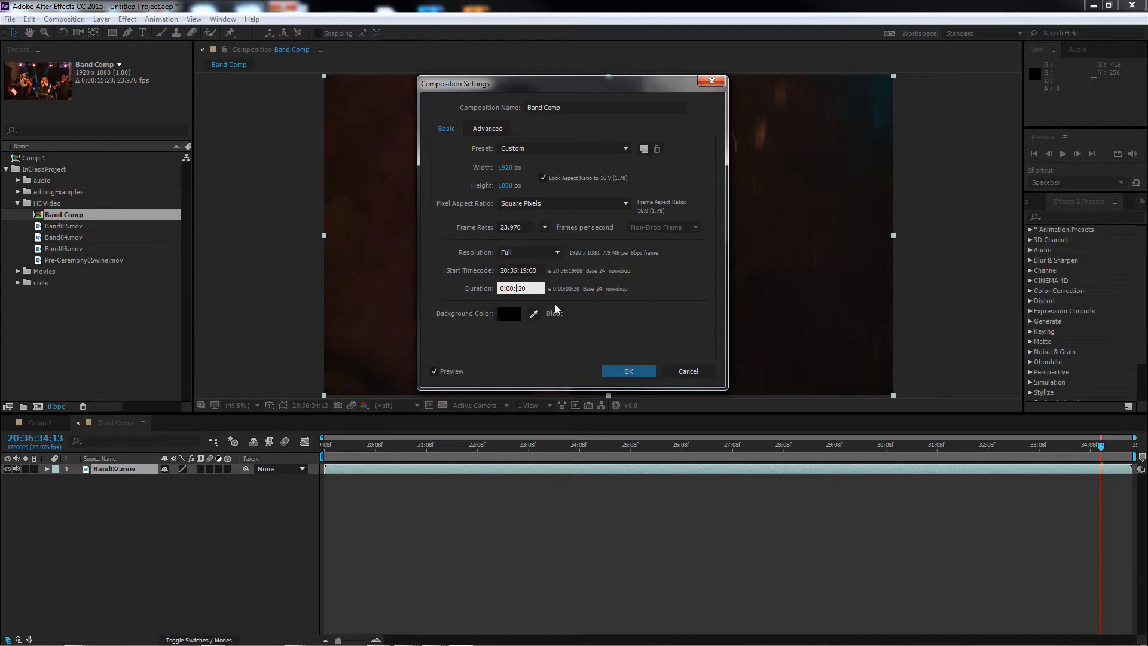
double_click(535, 289)
type("0:00:30:00")
Set Band Comp's start timecode to 0:00:00:00 and apply the composition settings.
left_click(507, 270)
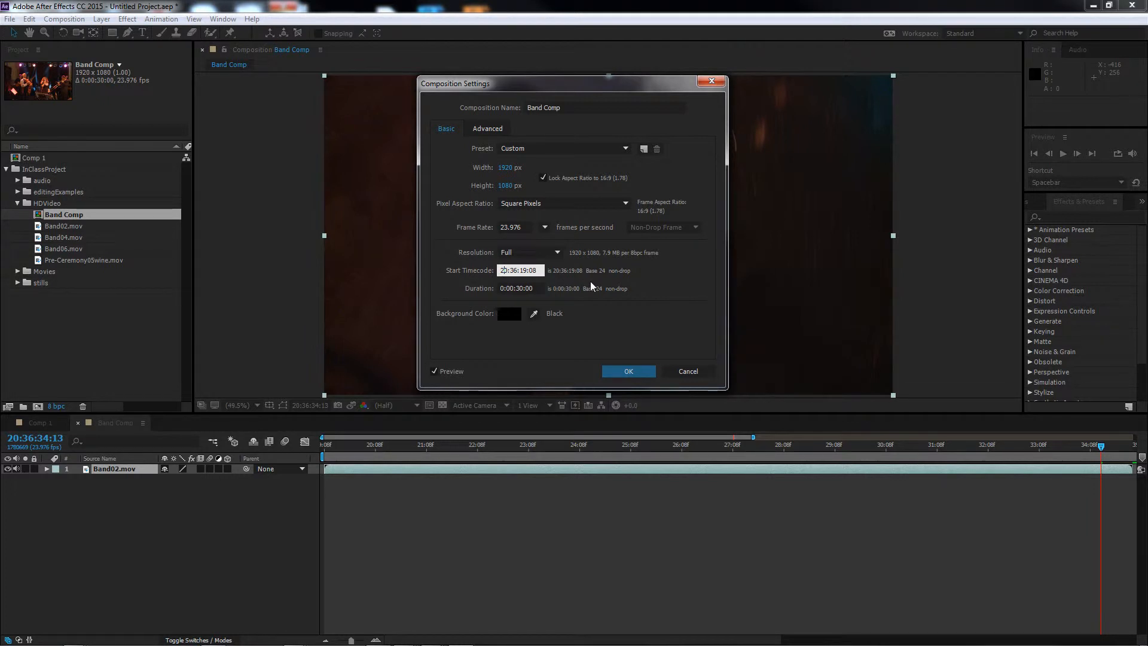
left_click(503, 270)
key("Delete")
key("BackSpace")
type("00")
key("Delete")
key("Delete")
key("Delete")
type("00:00")
left_click(636, 374)
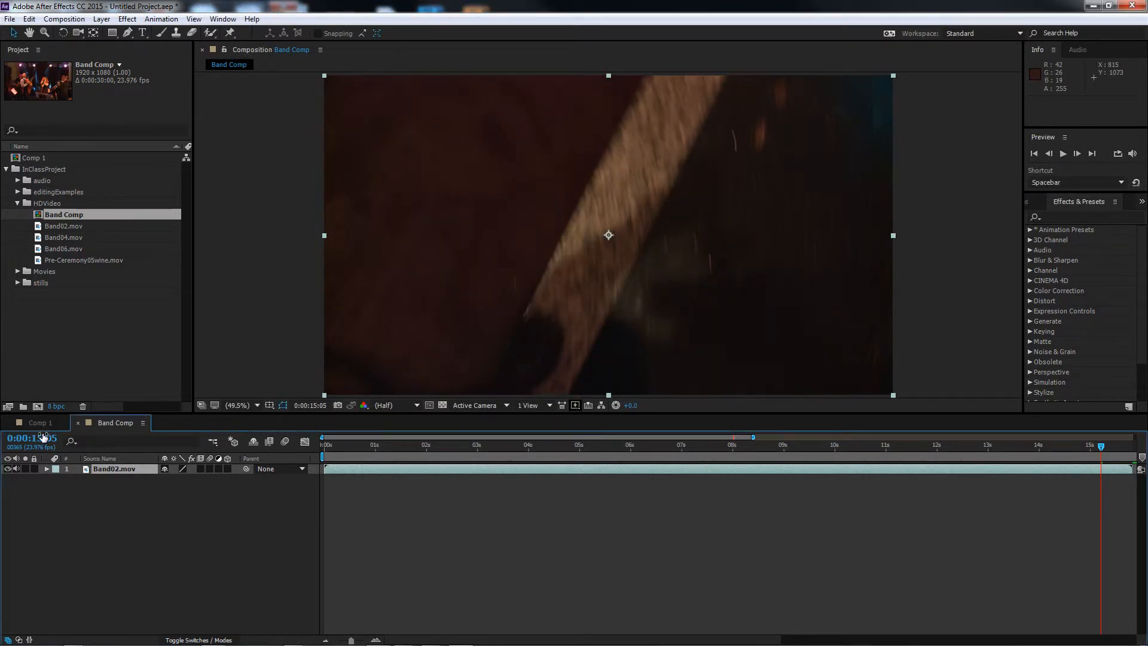
Add Pre-Ceremony05wine.mov as a layer below Band02.mov, starting at 0:00:15:23, and set the current time to 0:00:18:23.
left_click_drag(350, 446, 476, 451)
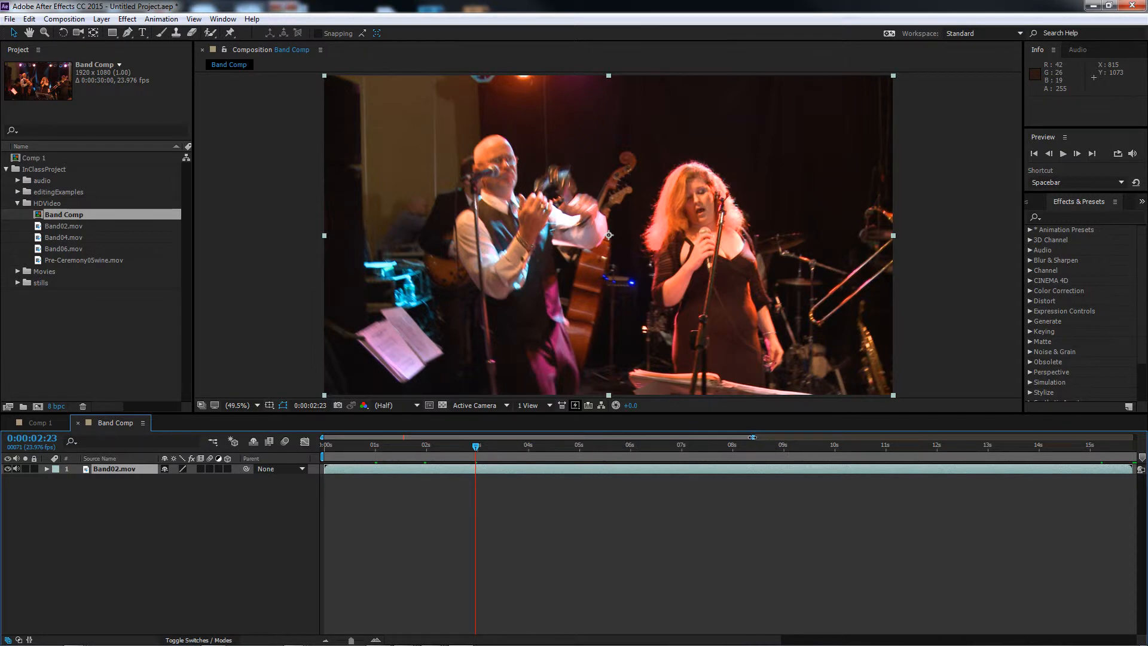
left_click_drag(751, 437, 1143, 440)
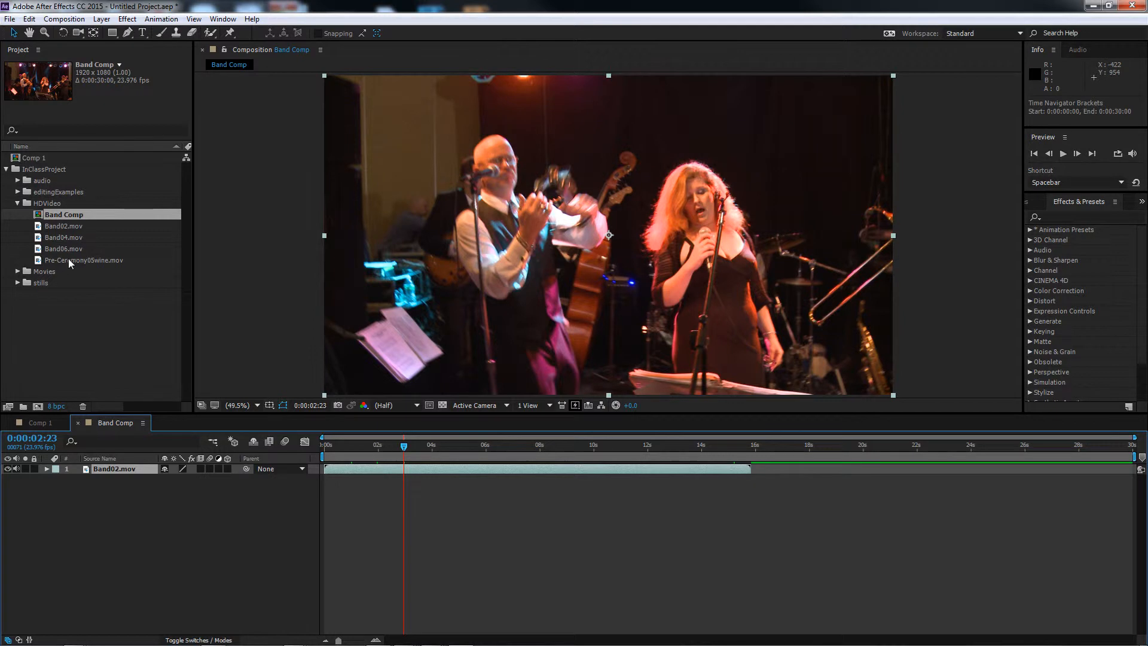
left_click_drag(70, 263, 803, 479)
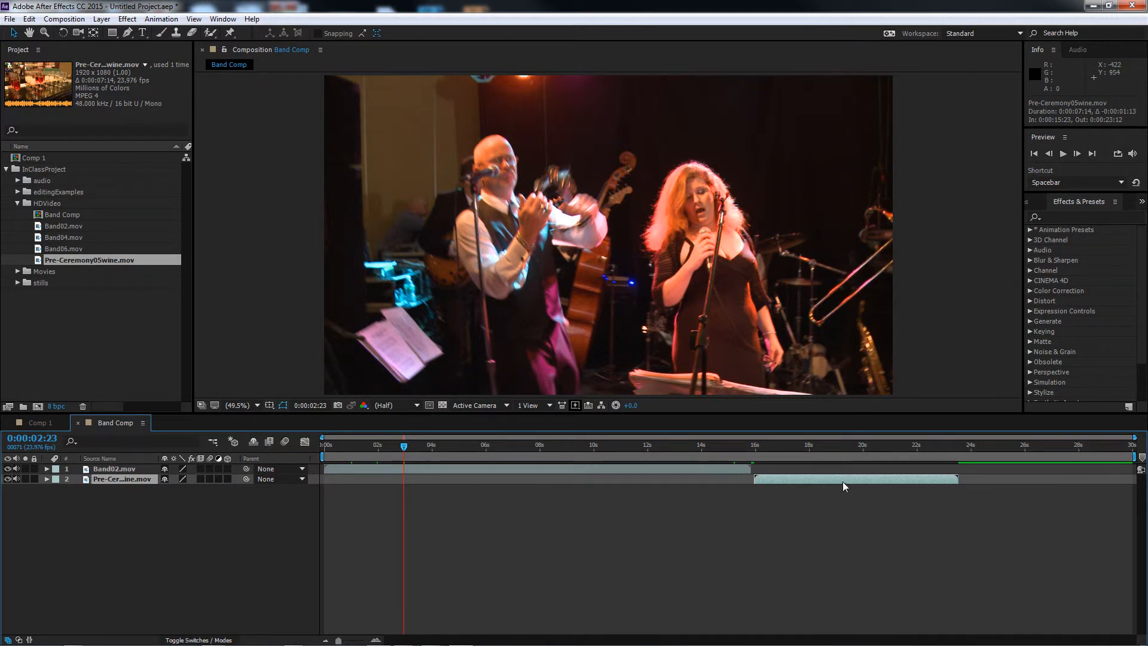
left_click(835, 445)
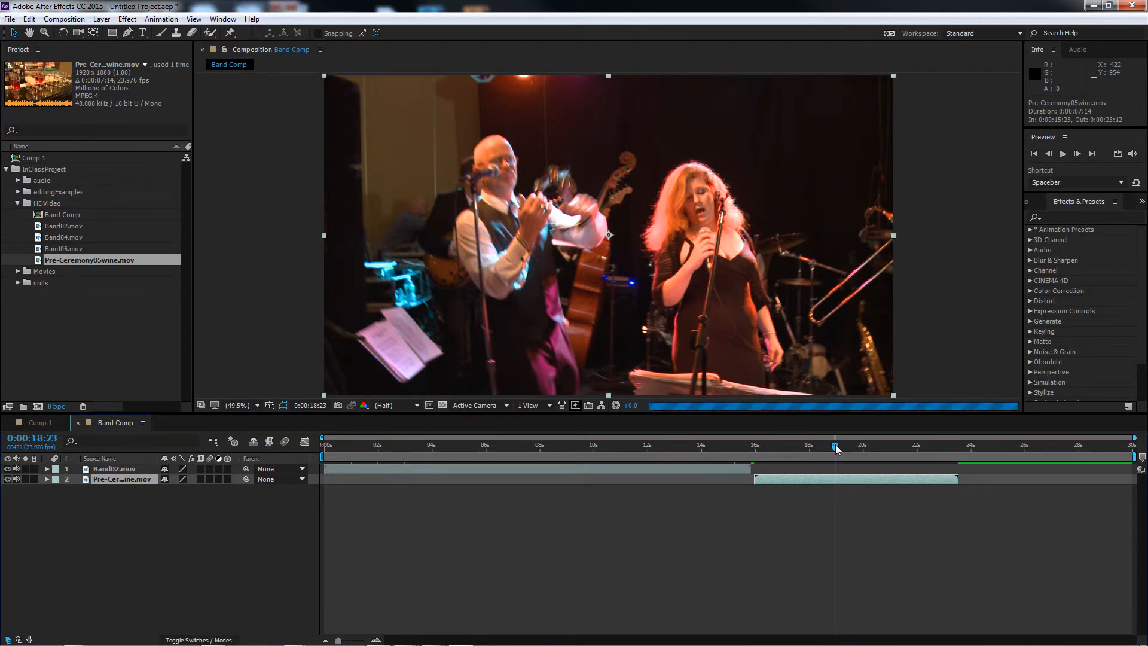
Shift Pre-Ceremony05wine.mov earlier so it starts at 0:00:05:14 beneath Band02.mov, and set the current time to 0:00:08:11.
left_click_drag(823, 478, 568, 476)
left_click(589, 445)
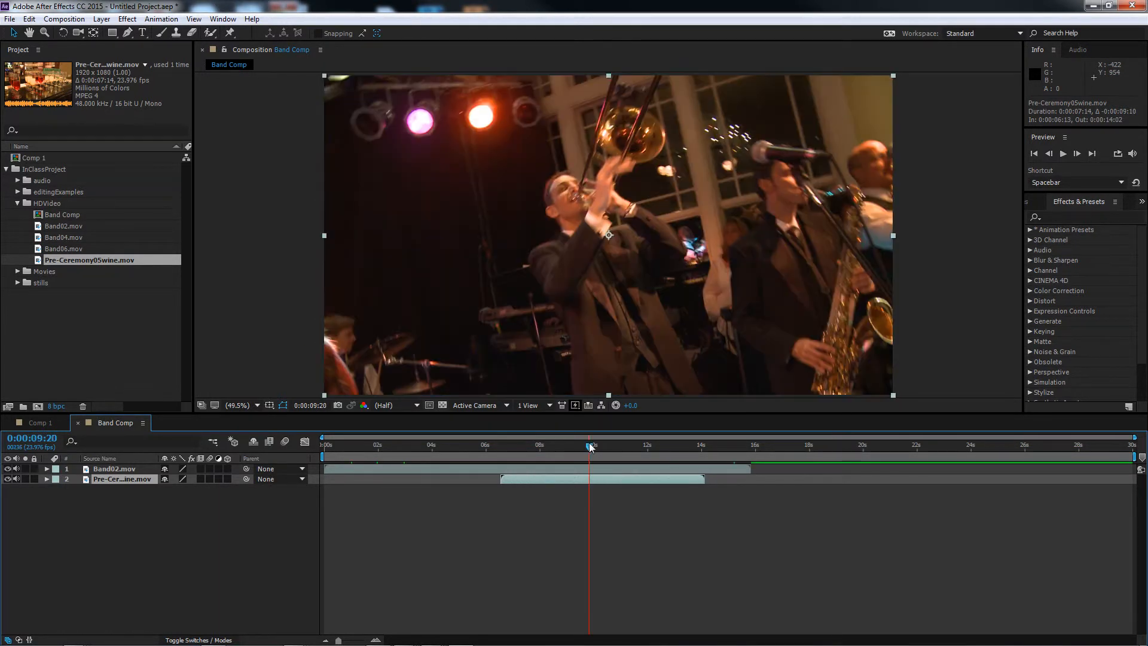
left_click(552, 447)
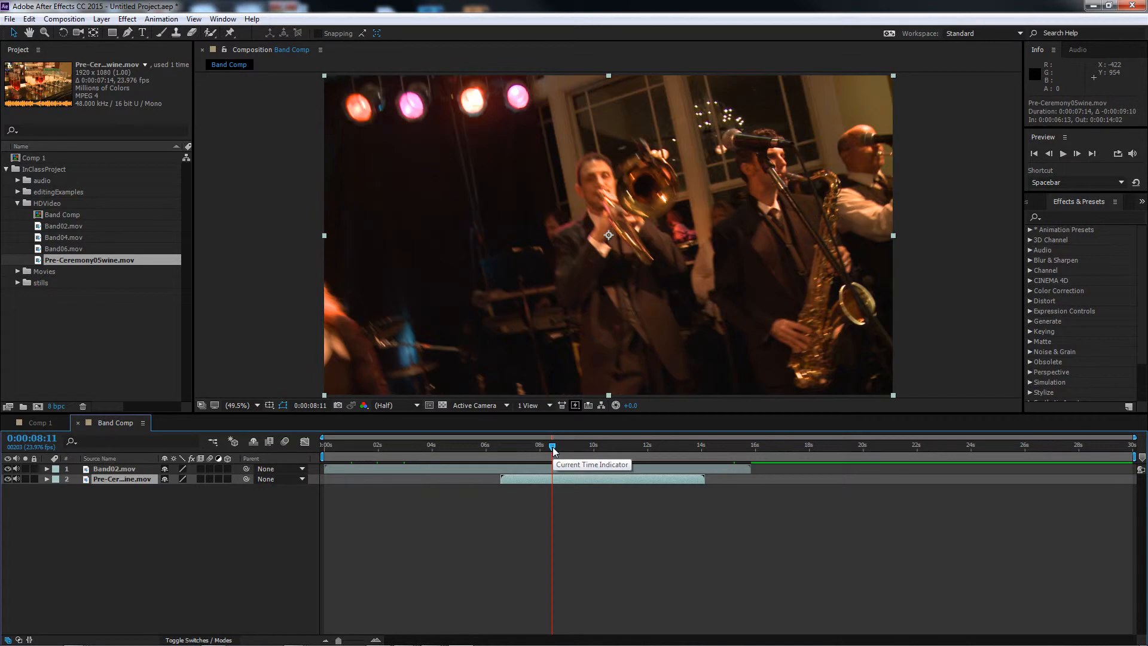
left_click_drag(597, 478, 571, 477)
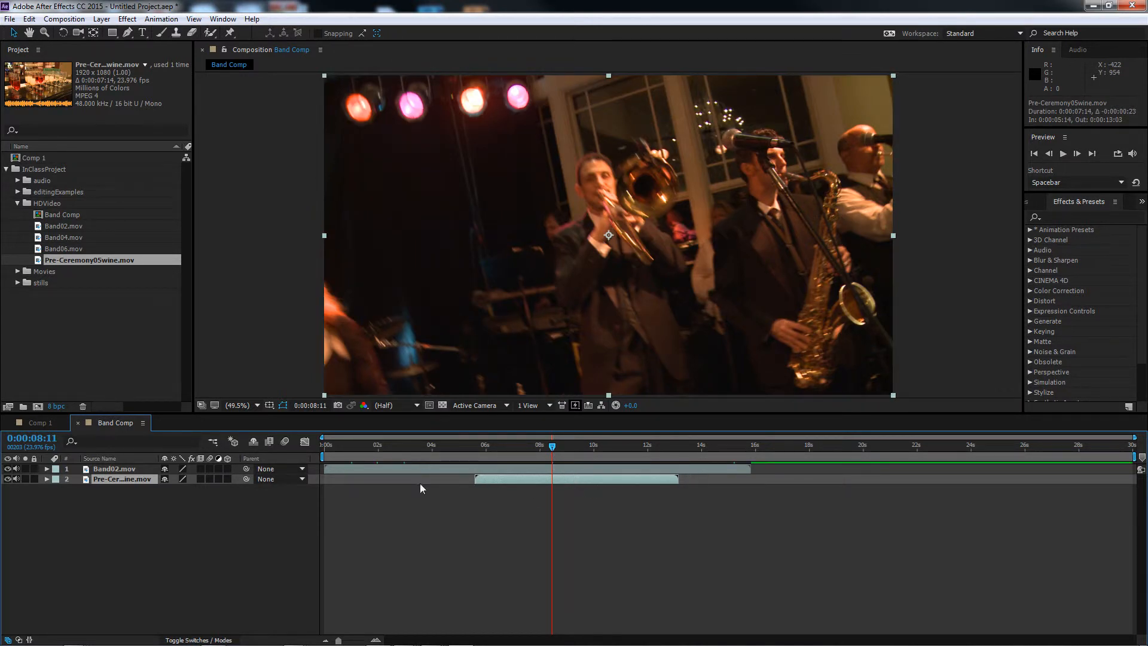
left_click(115, 469)
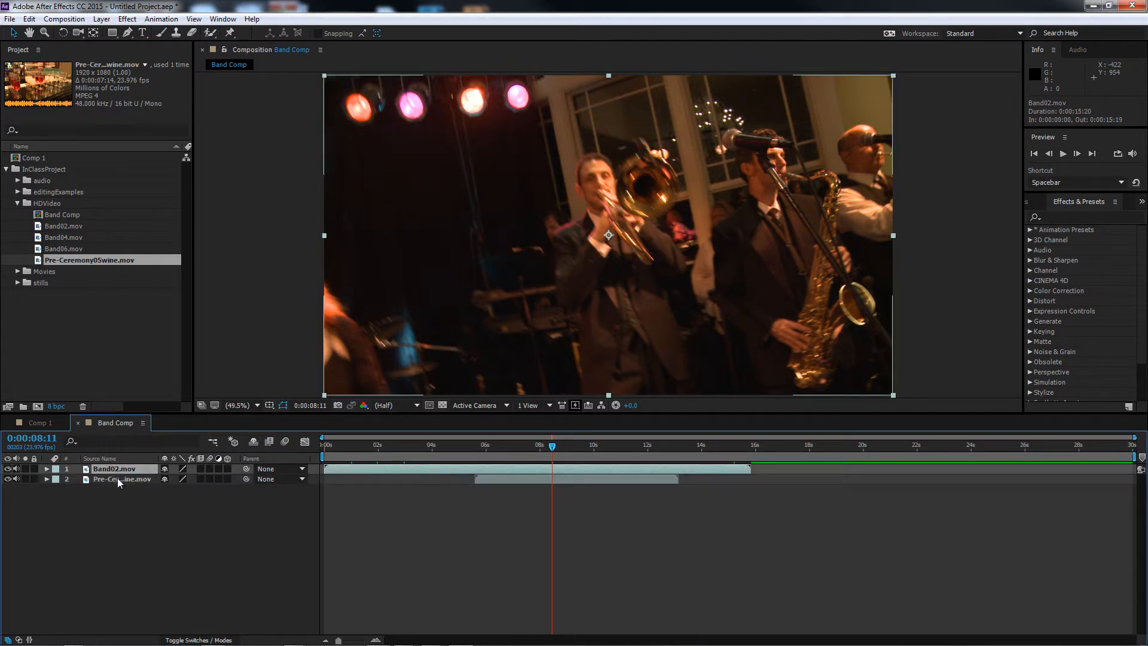
left_click(117, 478)
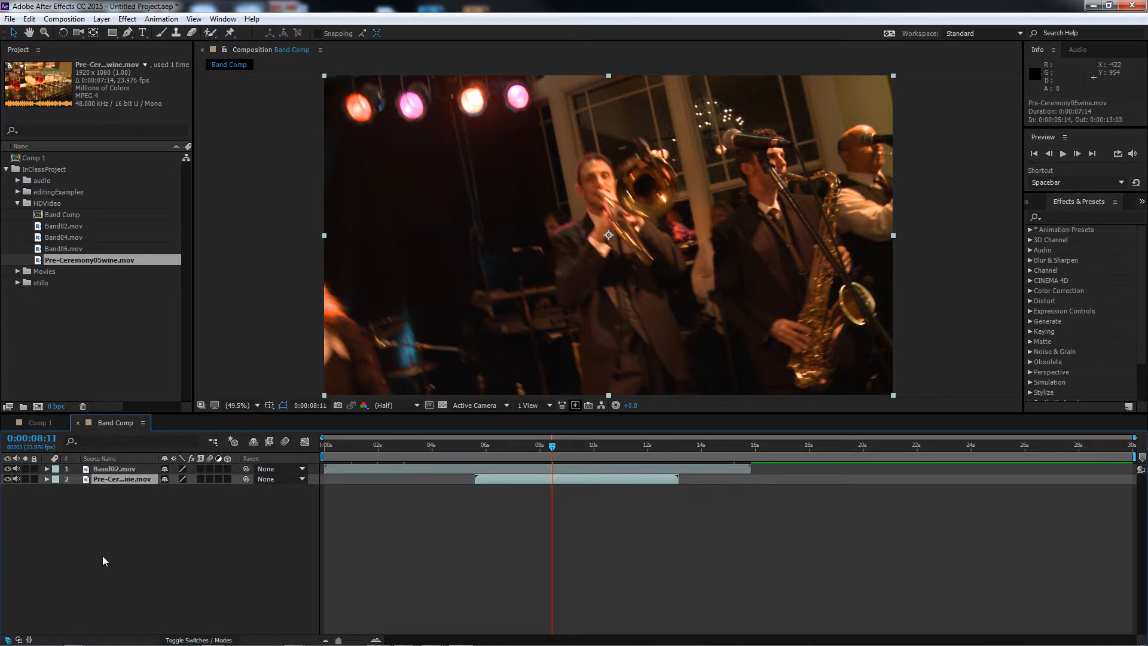
Set the composition preview resolution to Quarter and mute the audio of both layers, leaving their video visible.
left_click(393, 407)
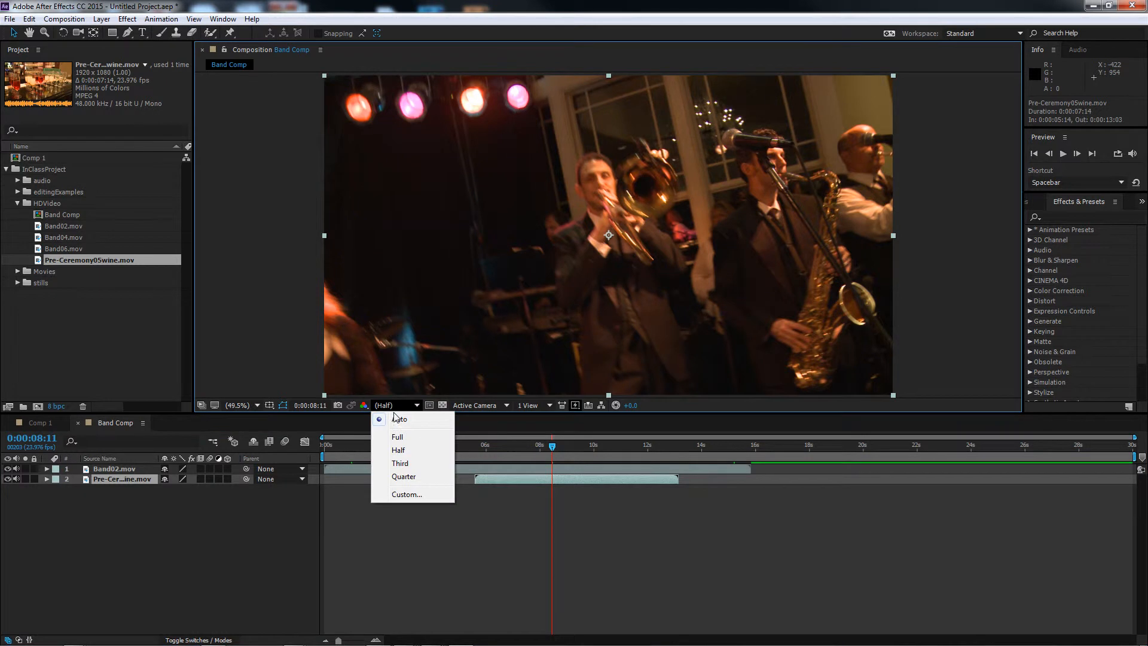
left_click(403, 477)
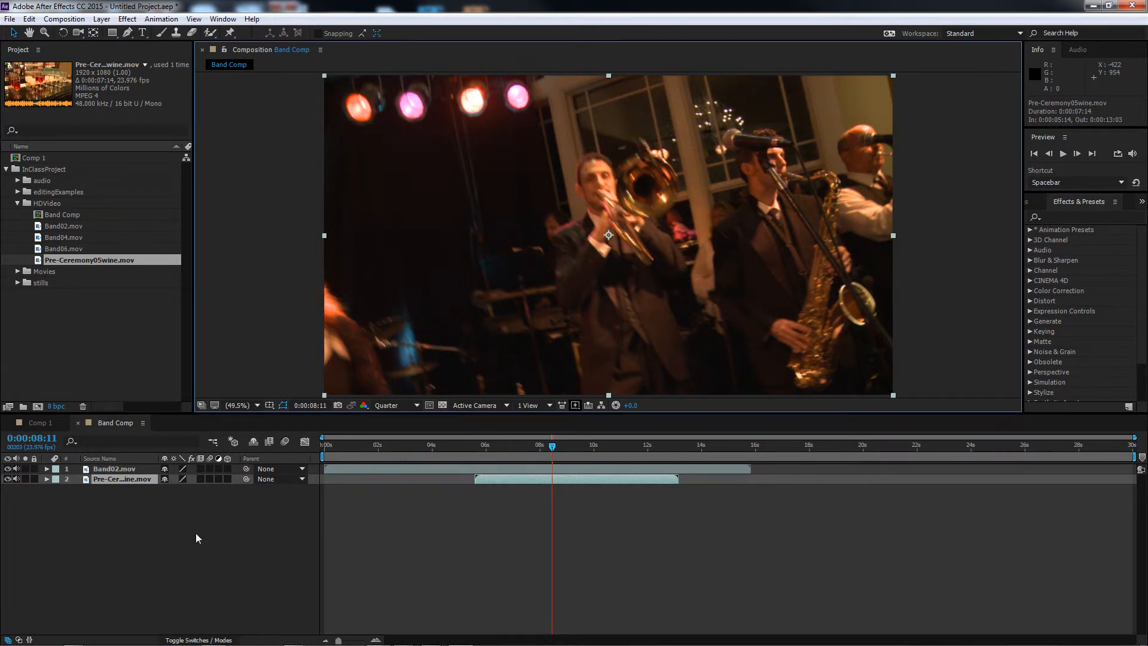
left_click(16, 469)
left_click(8, 469)
left_click(8, 469)
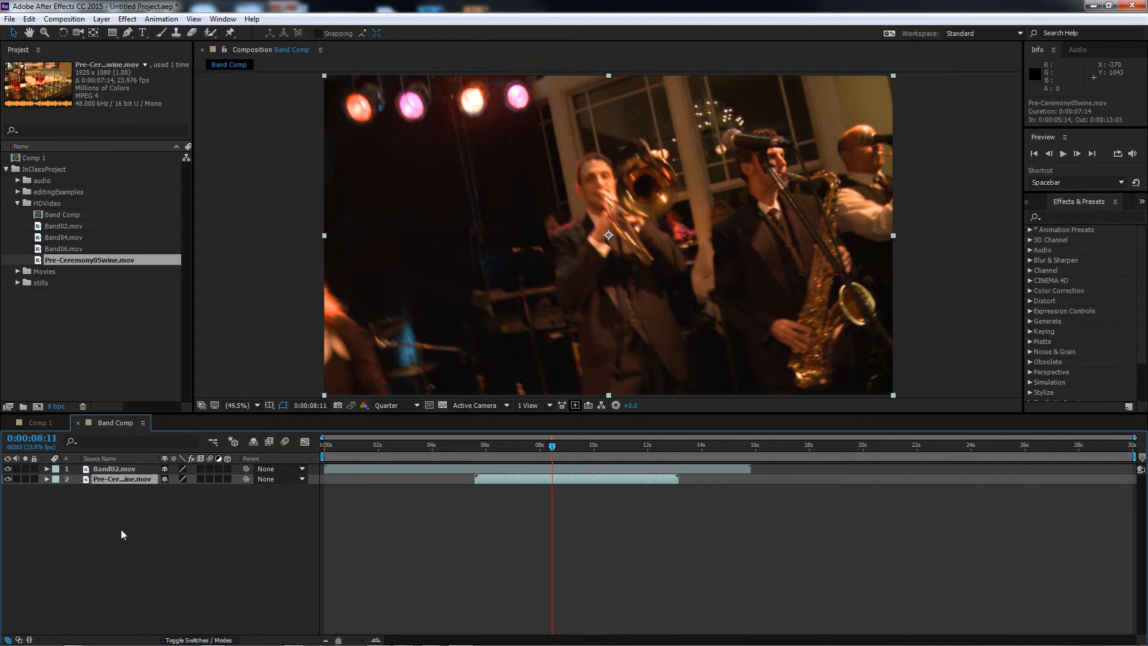
Examine the audio waveform in Band02.mov's layer properties and collapse its Audio group.
left_click(127, 469)
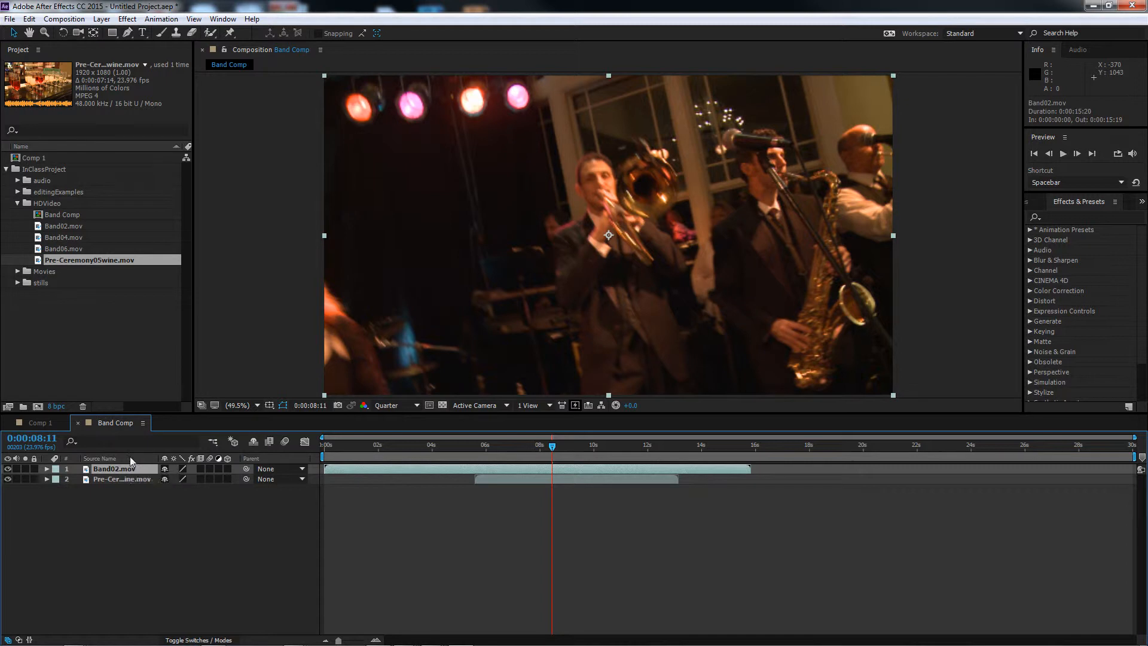
left_click(46, 469)
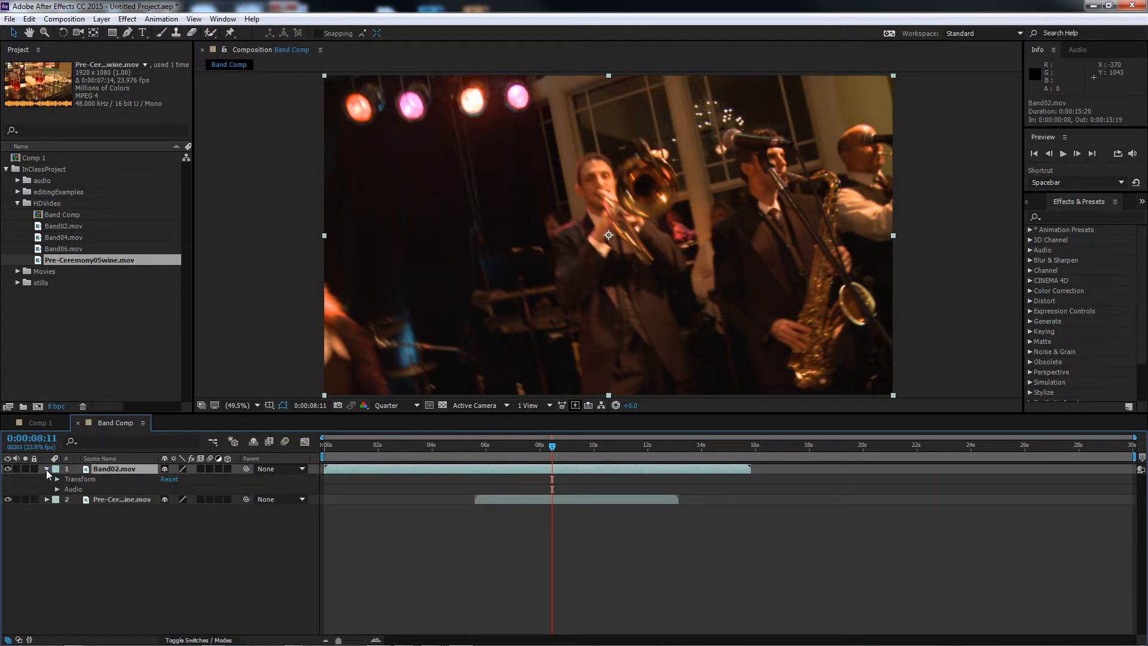
left_click(97, 481)
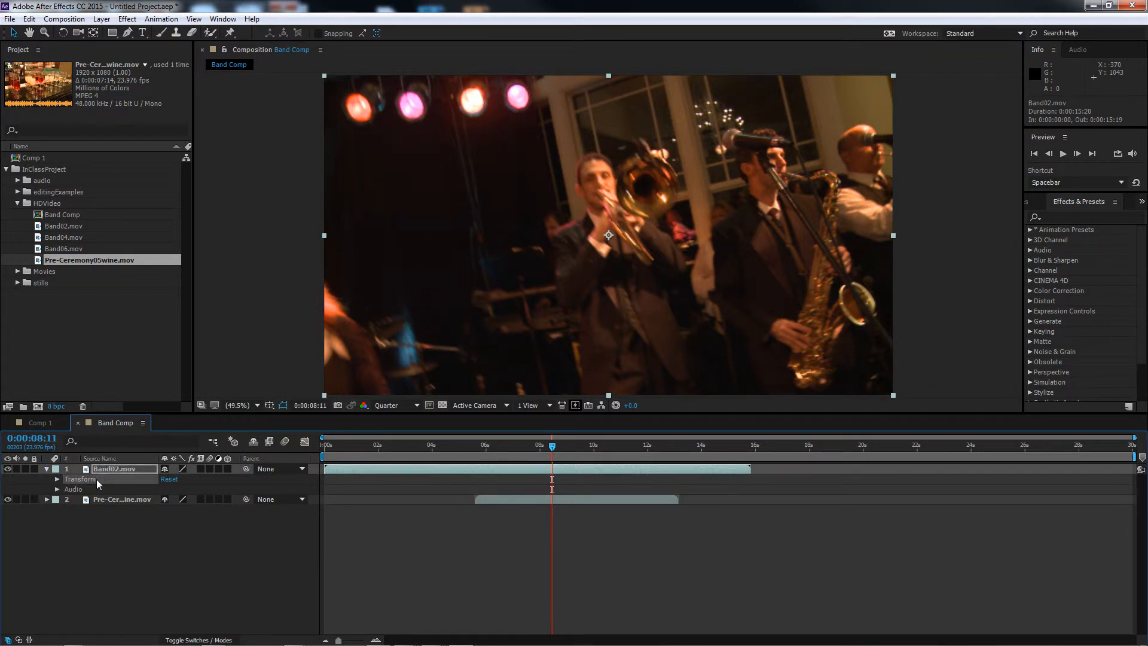
left_click(89, 488)
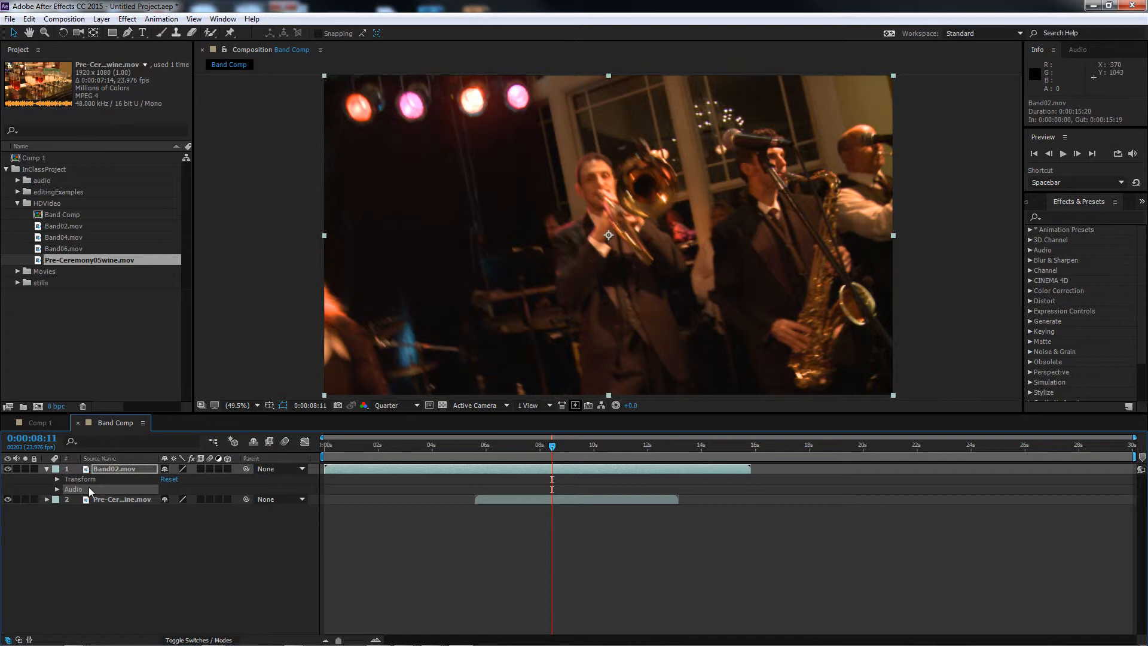
left_click(57, 489)
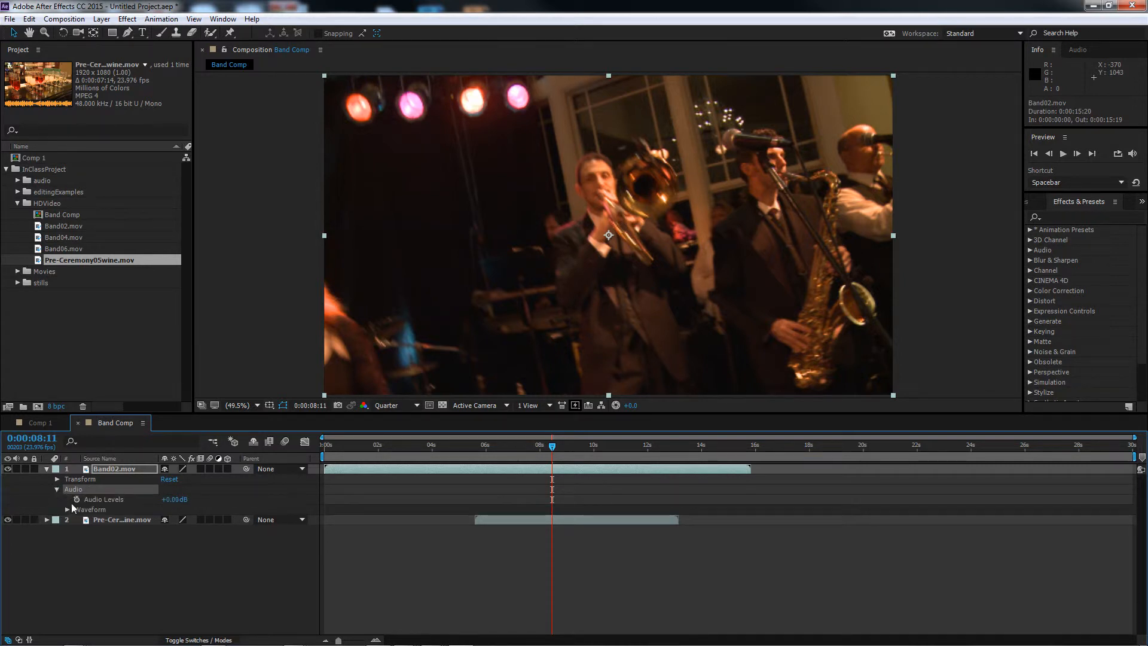
left_click(66, 510)
left_click(16, 469)
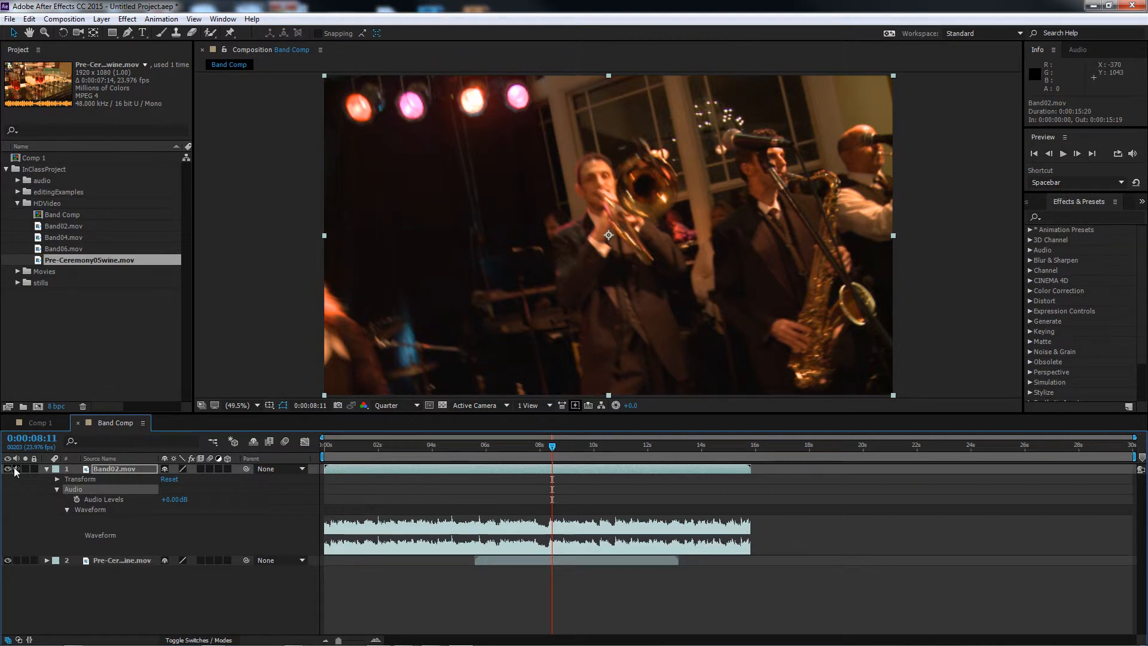
left_click(57, 489)
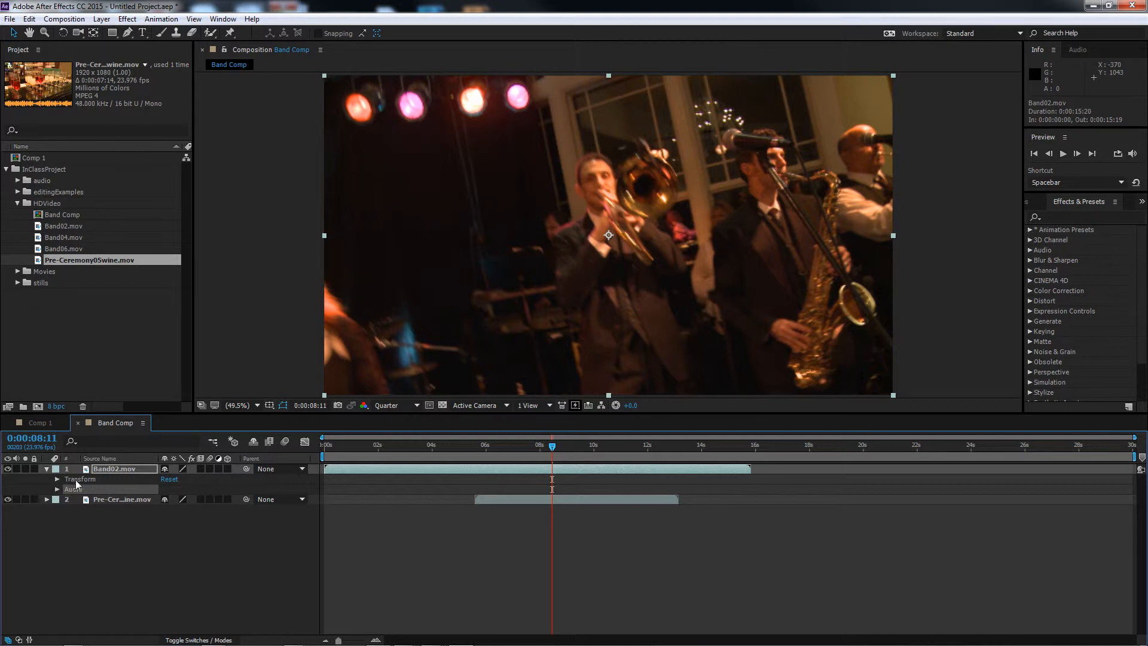
Expand Band02.mov's Transform properties and set the current time to 0:00:07:14.
left_click(75, 480)
left_click(57, 479)
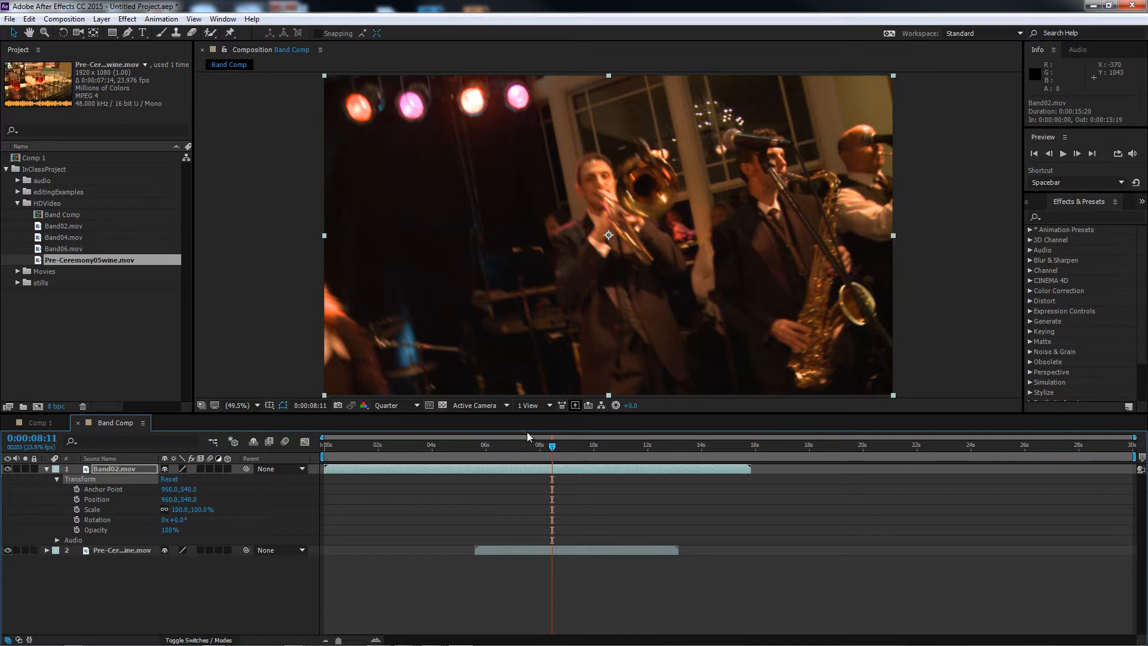
left_click_drag(537, 445, 528, 445)
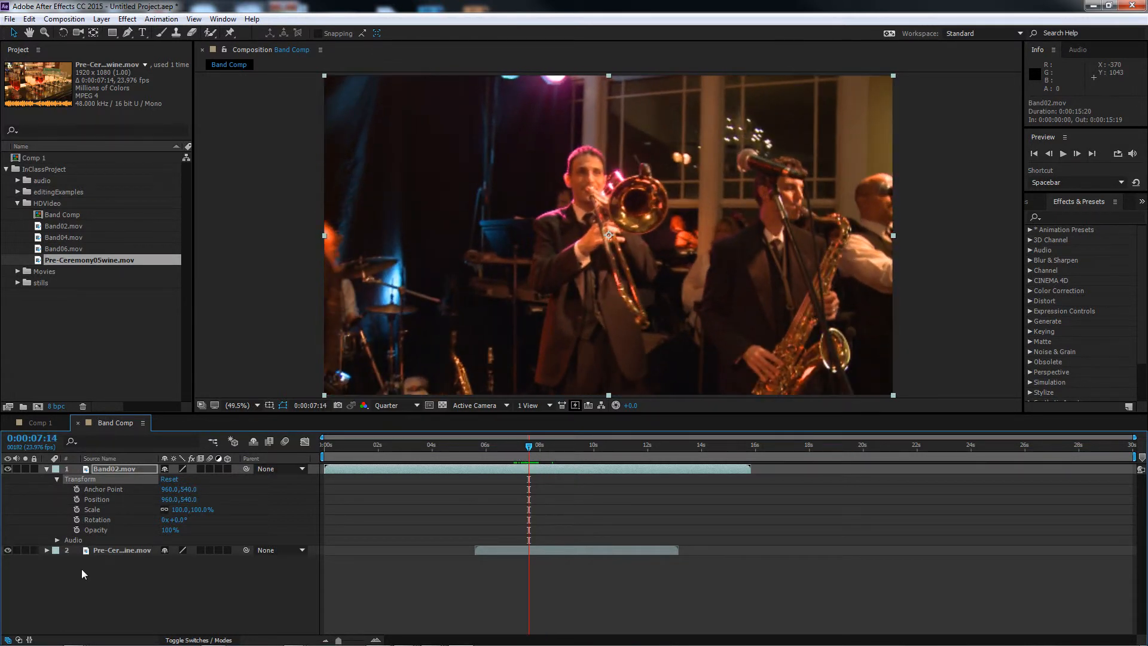
Try Band02.mov at 65% opacity while moving the current time to 0:00:08:00, and restore its opacity to 100%.
left_click(116, 530)
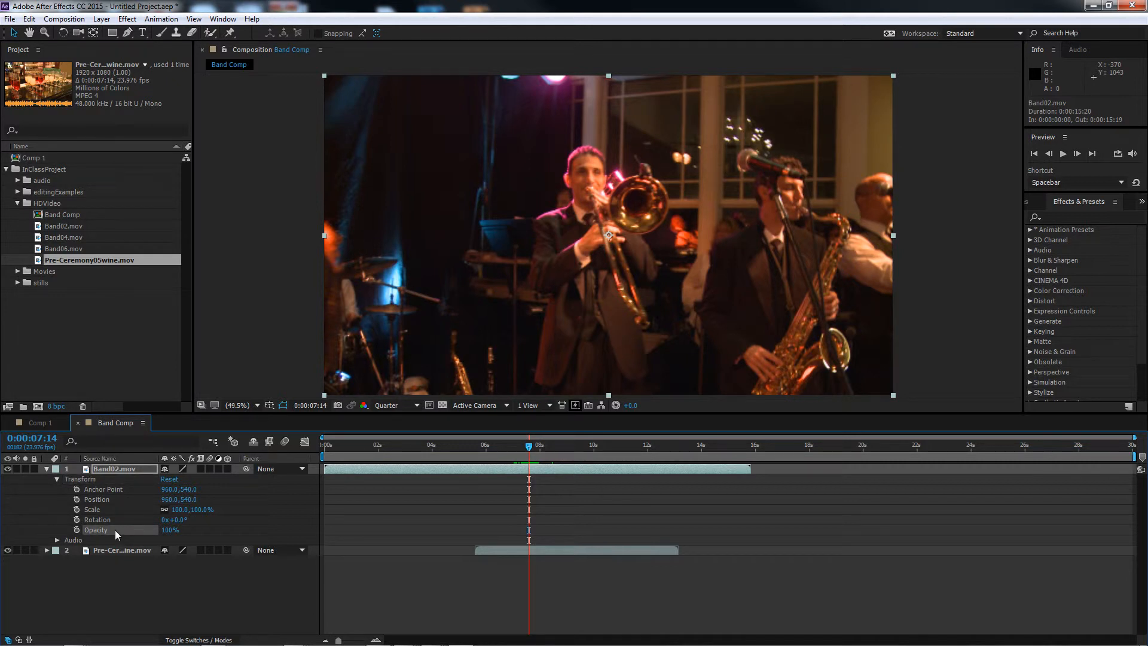
left_click_drag(169, 533, 88, 529)
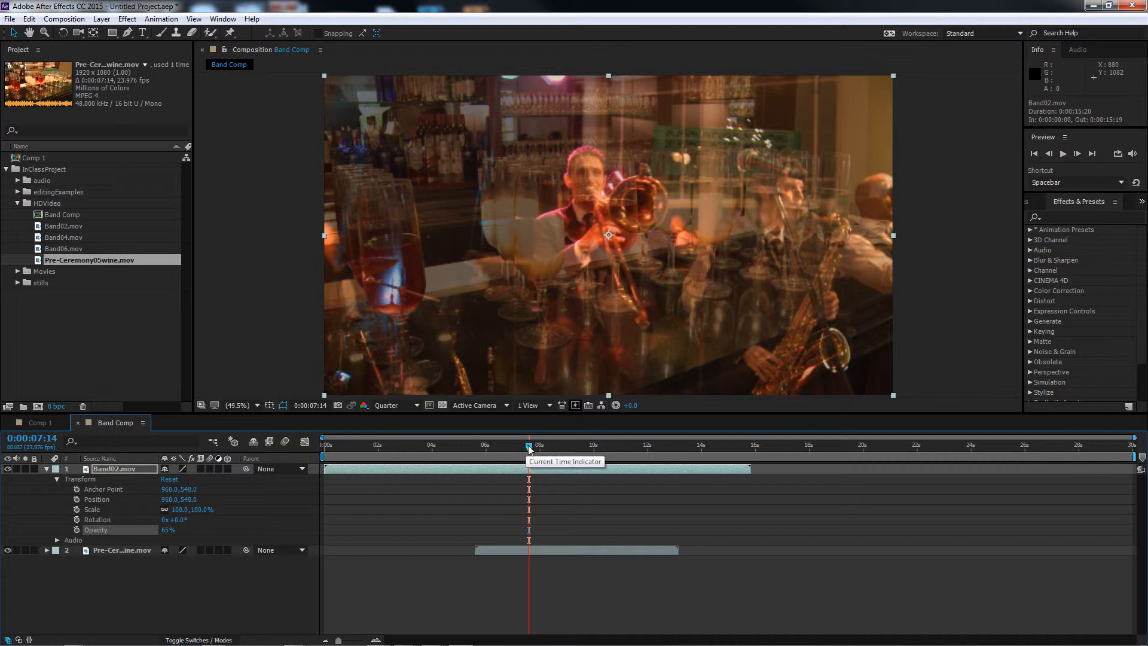
left_click_drag(529, 445, 540, 445)
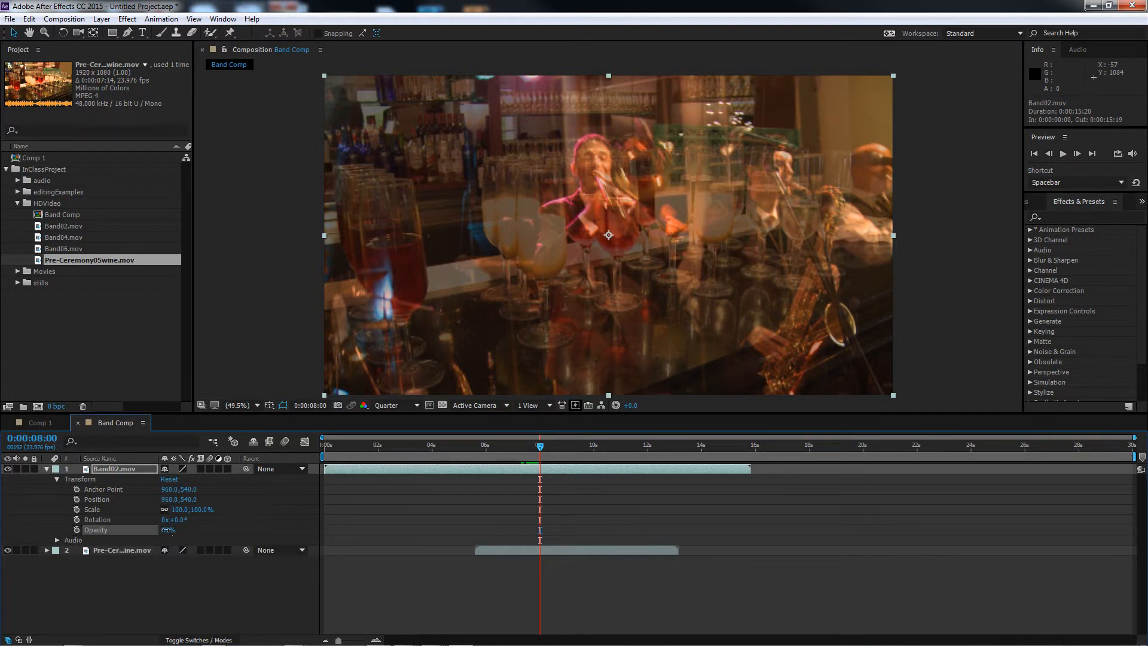
left_click_drag(168, 530, 273, 529)
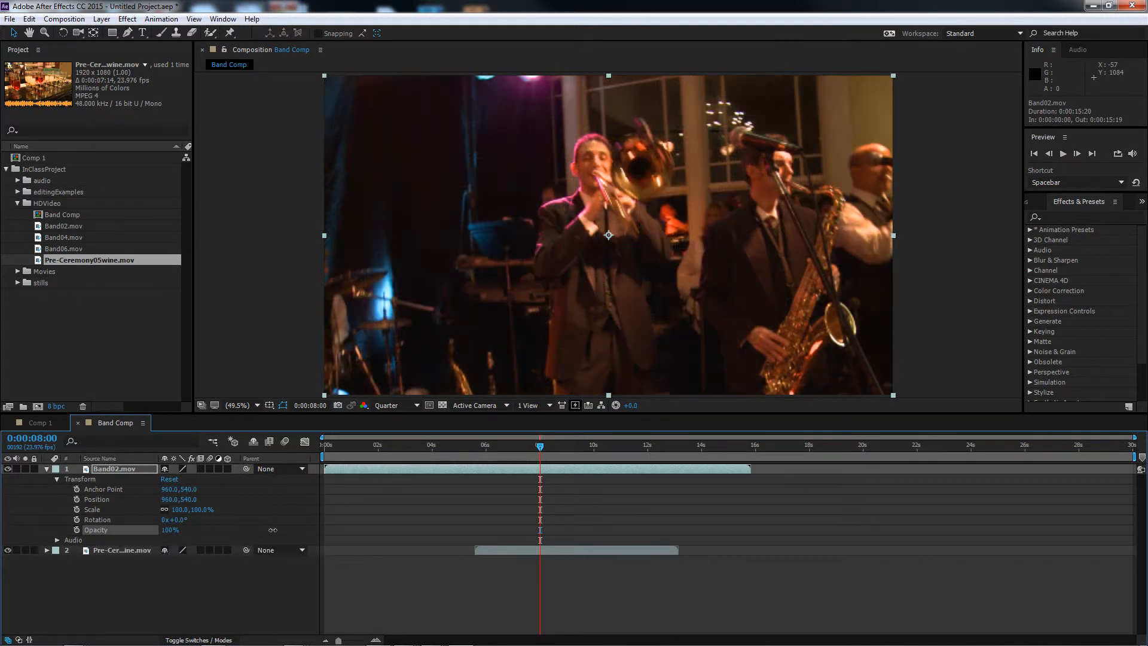
Try rotating Band02.mov through its Rotation property, and undo the rotation.
left_click(113, 520)
left_click_drag(180, 519, 209, 529)
key("ctrl+z")
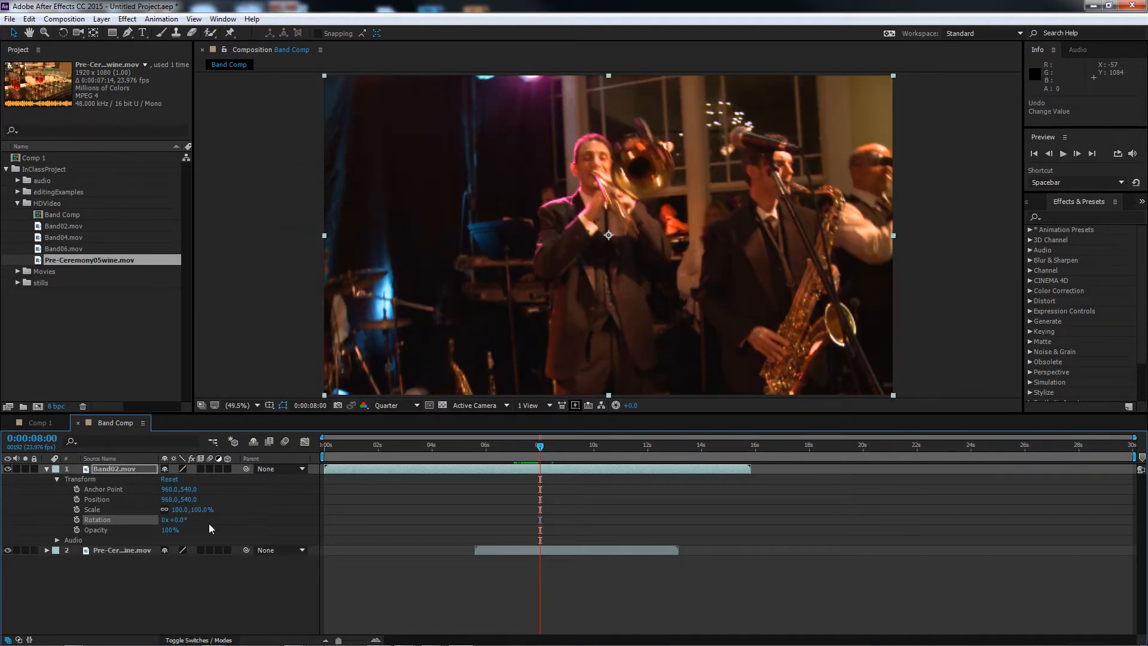
Try scaling Band02.mov uniformly to 70% and, with proportions unlinked, to 42% width, undoing both changes and relinking the proportions.
left_click_drag(193, 512, 179, 508)
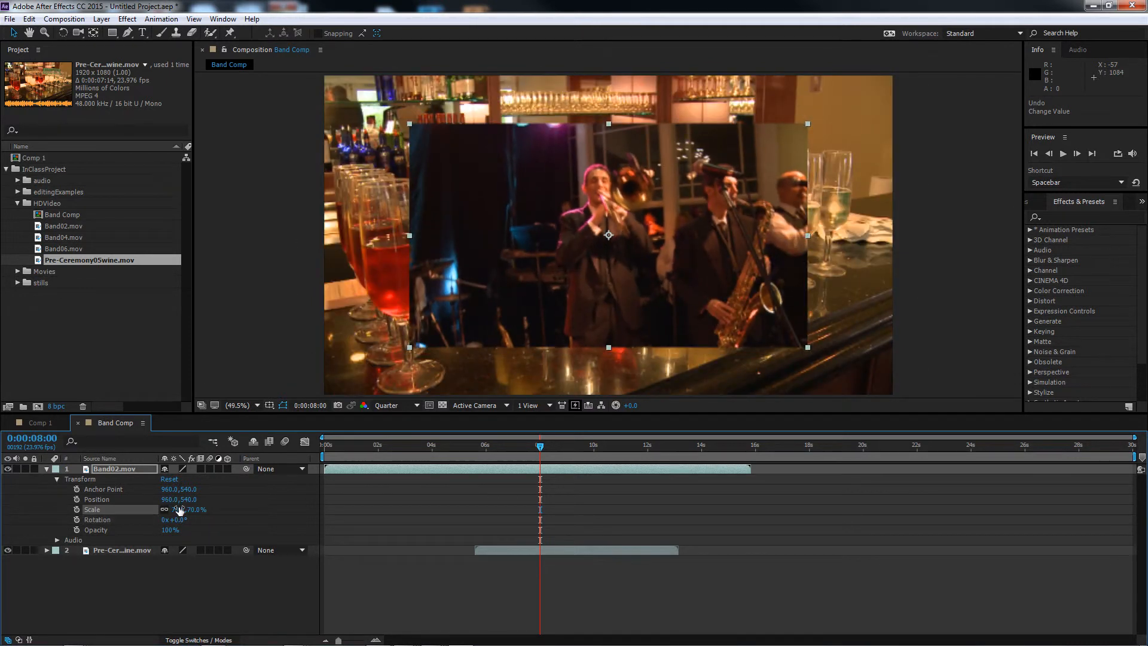
key("ctrl+z")
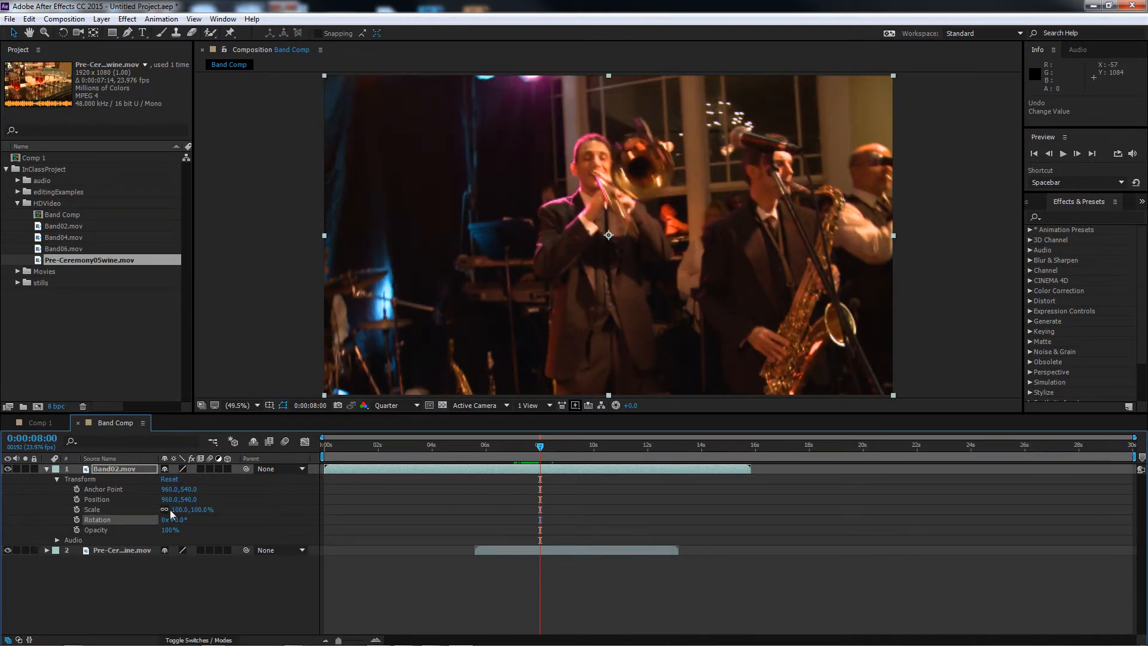
left_click(165, 509)
left_click_drag(179, 513, 139, 511)
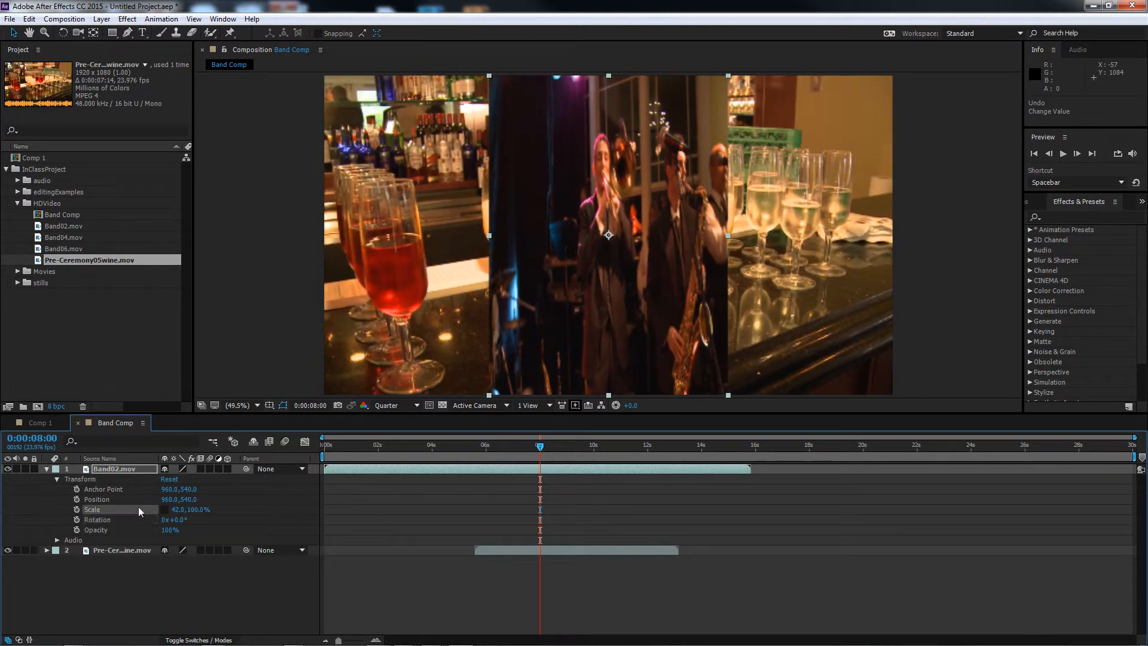
key("ctrl+z")
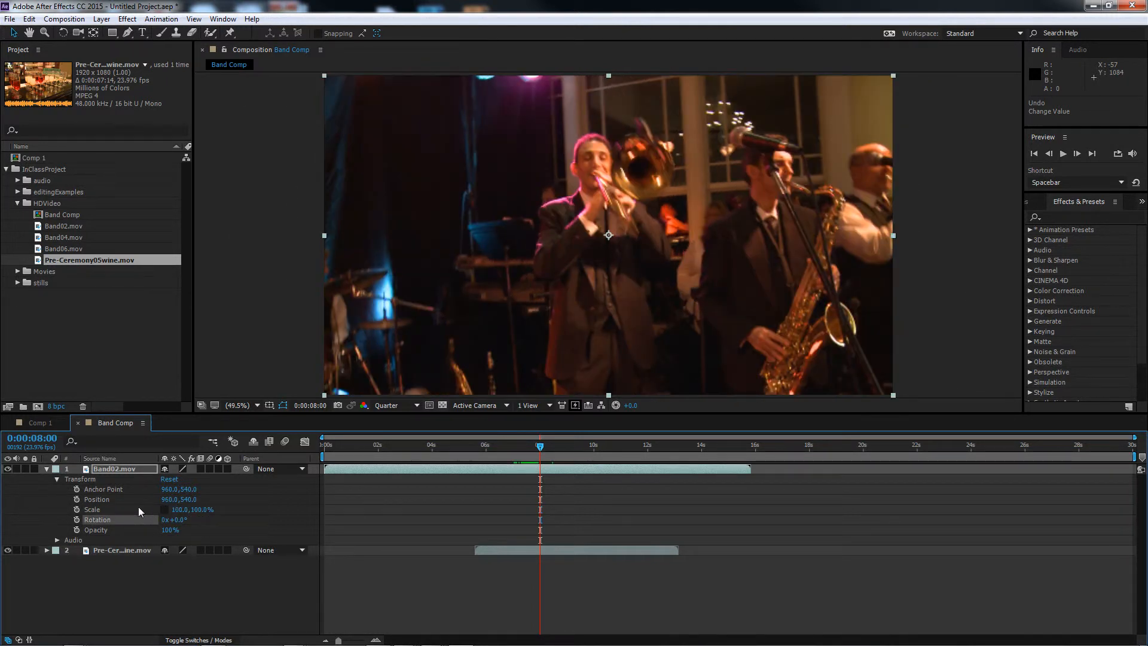
left_click(164, 509)
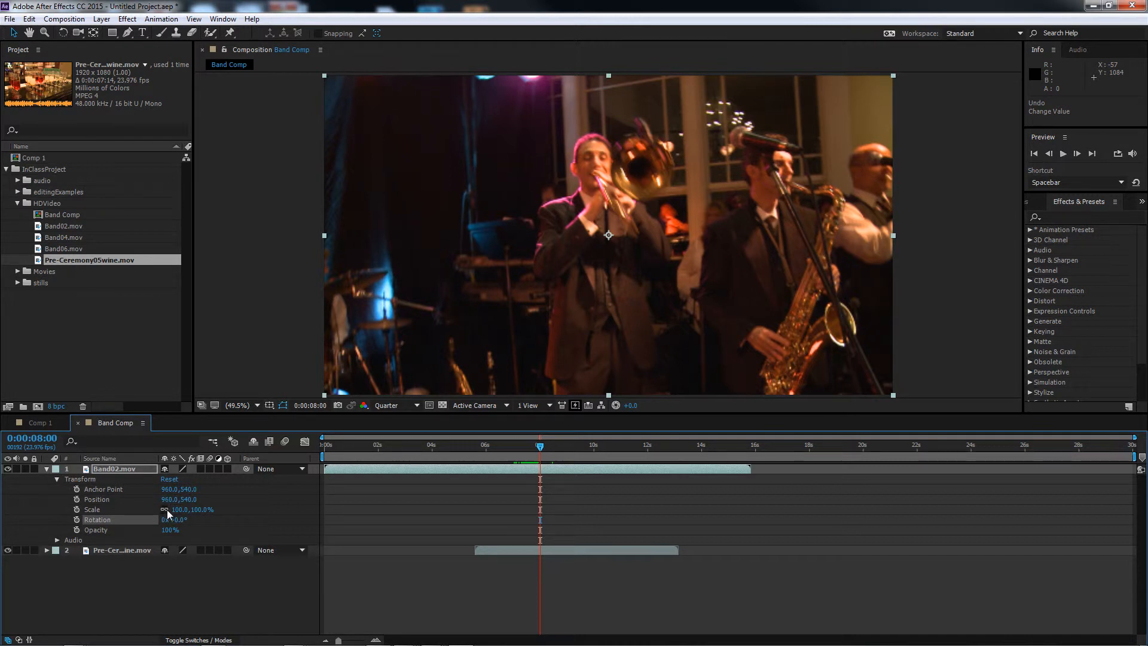
Try moving Band02.mov in the frame to about position 909.5, 600.6, and undo the move.
left_click(105, 501)
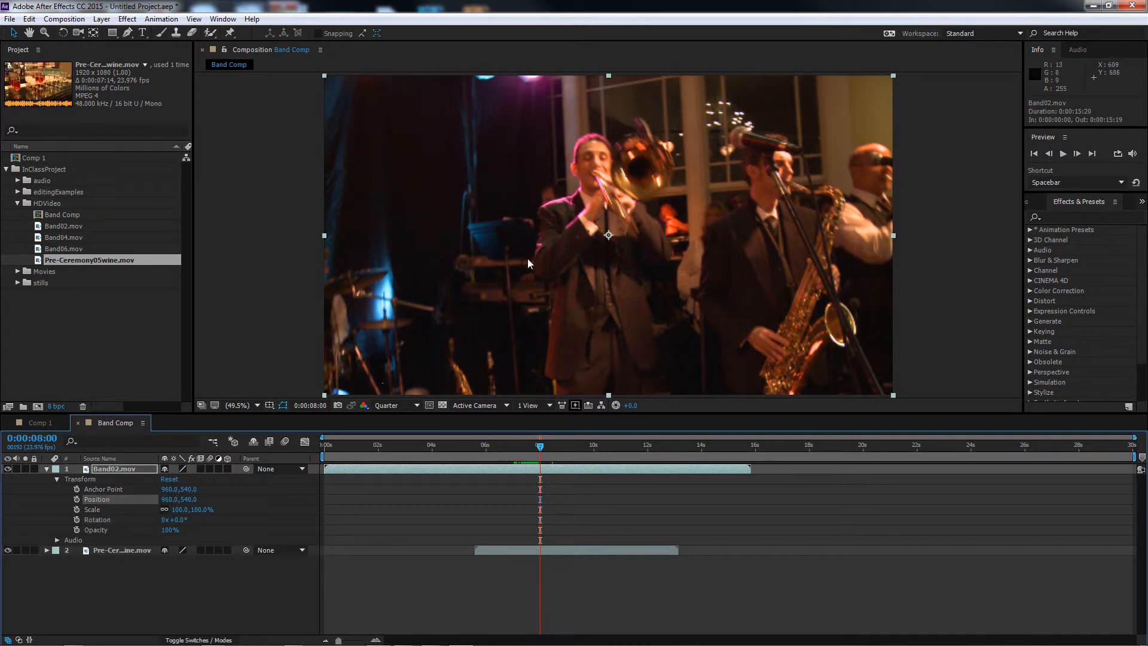
left_click_drag(546, 242, 532, 263)
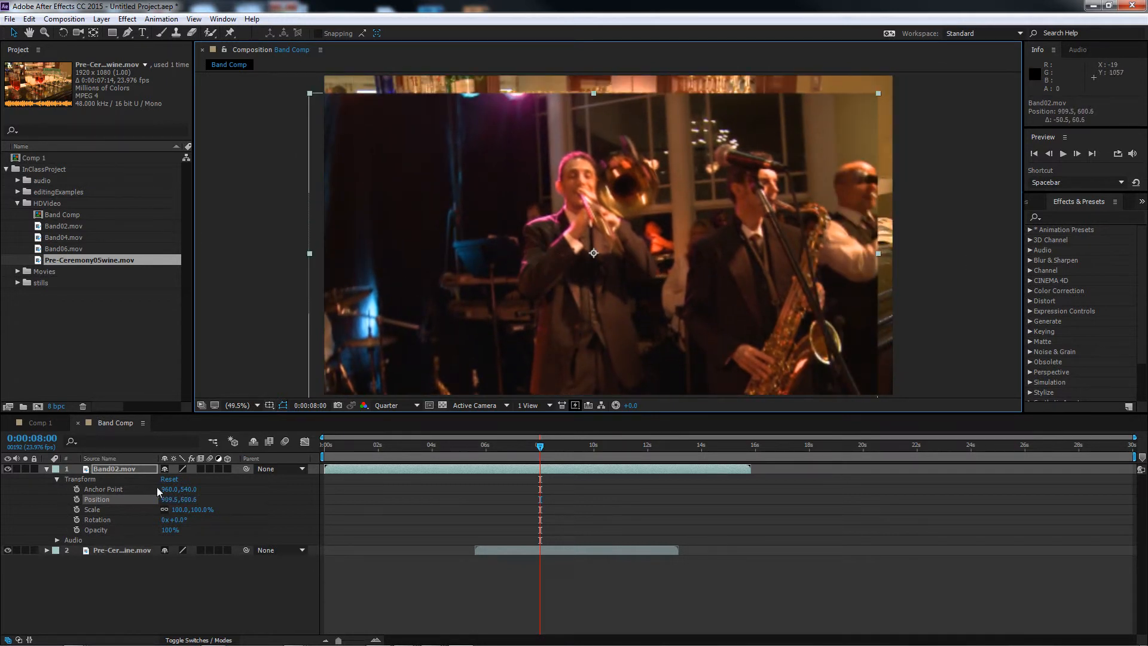
key("ctrl+z")
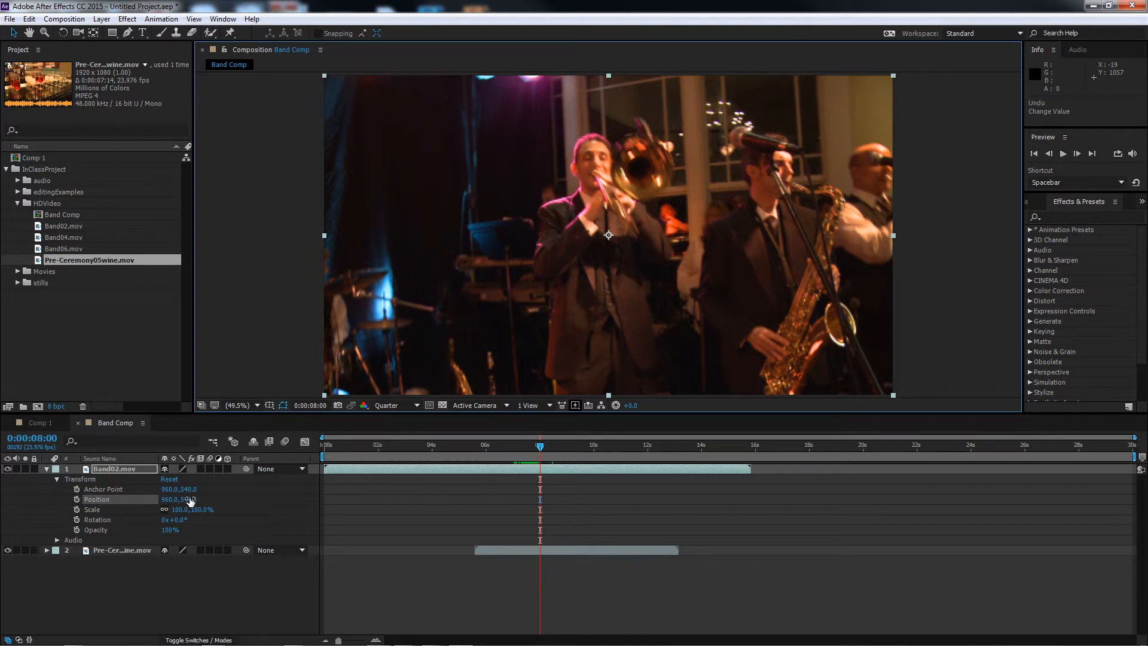
Try setting Band02.mov's horizontal Anchor Point value to 686, and undo the change.
left_click(119, 489)
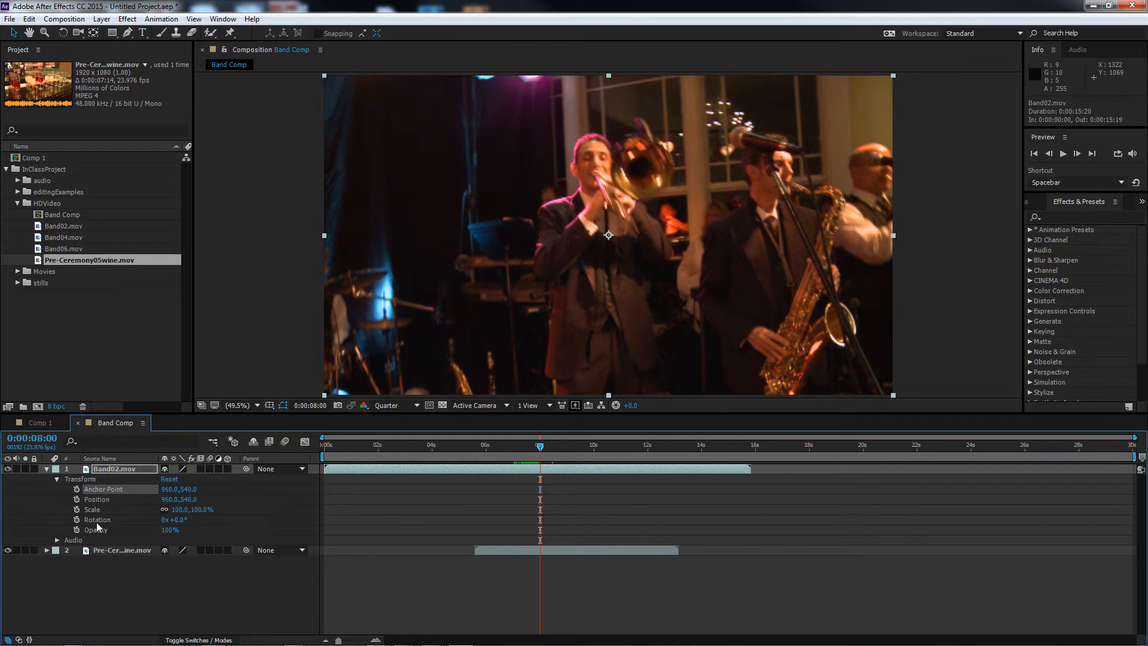
left_click_drag(178, 489, 27, 519)
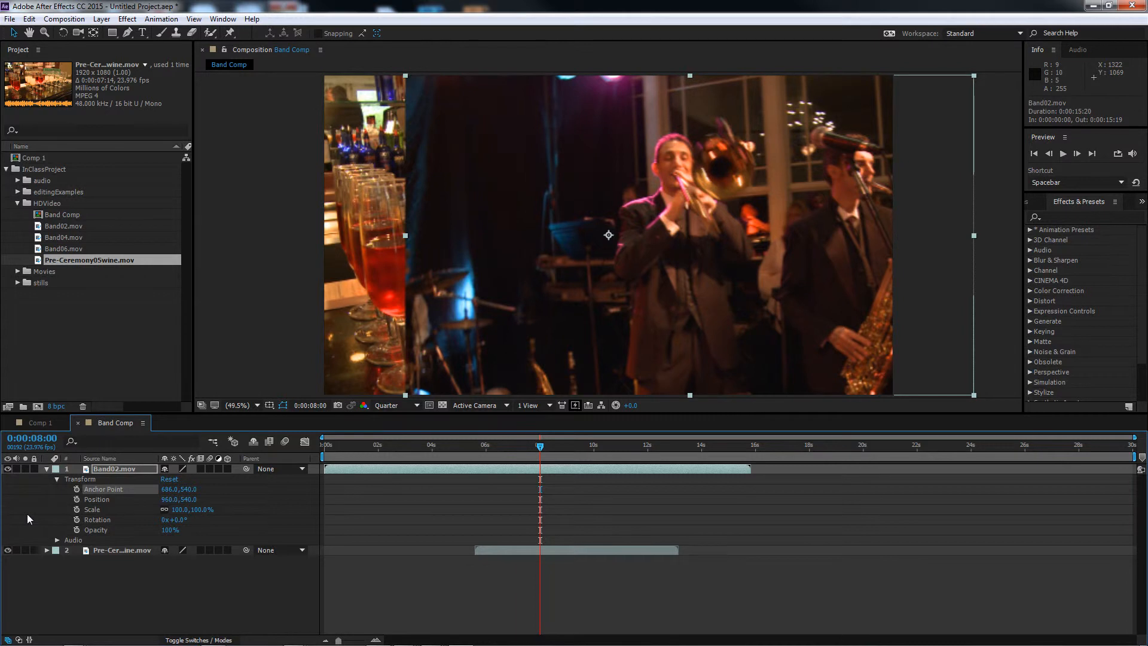
key("ctrl+z")
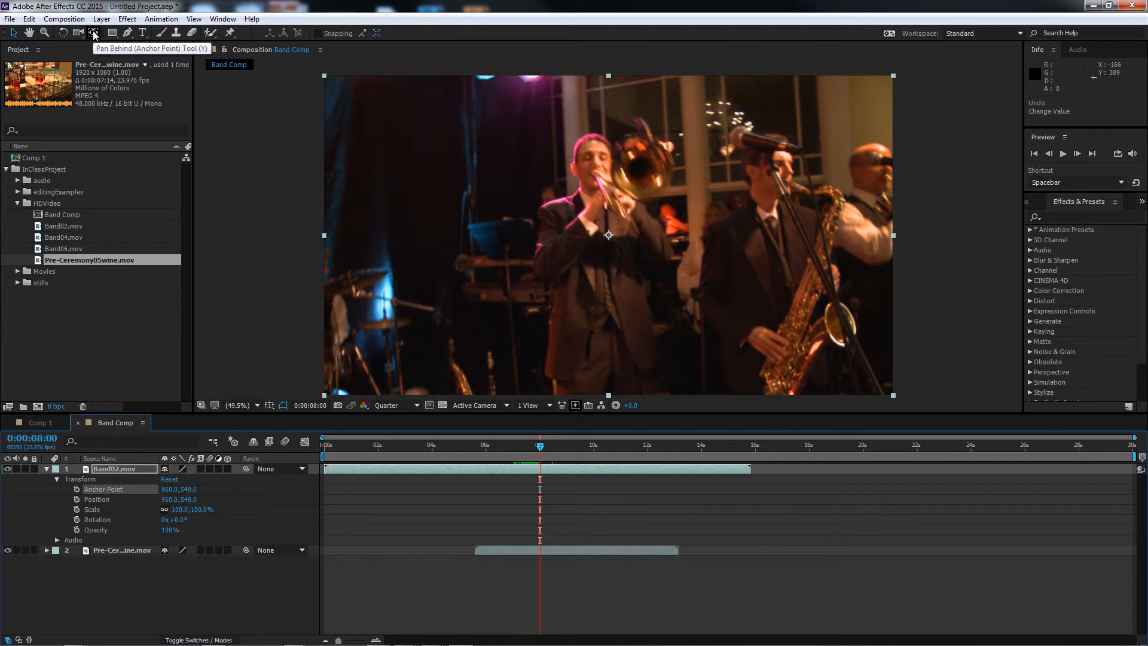
Move Band02.mov's anchor point to the image's upper-left corner, about -0.9, 1.0, with the Pan Behind tool.
left_click(93, 33)
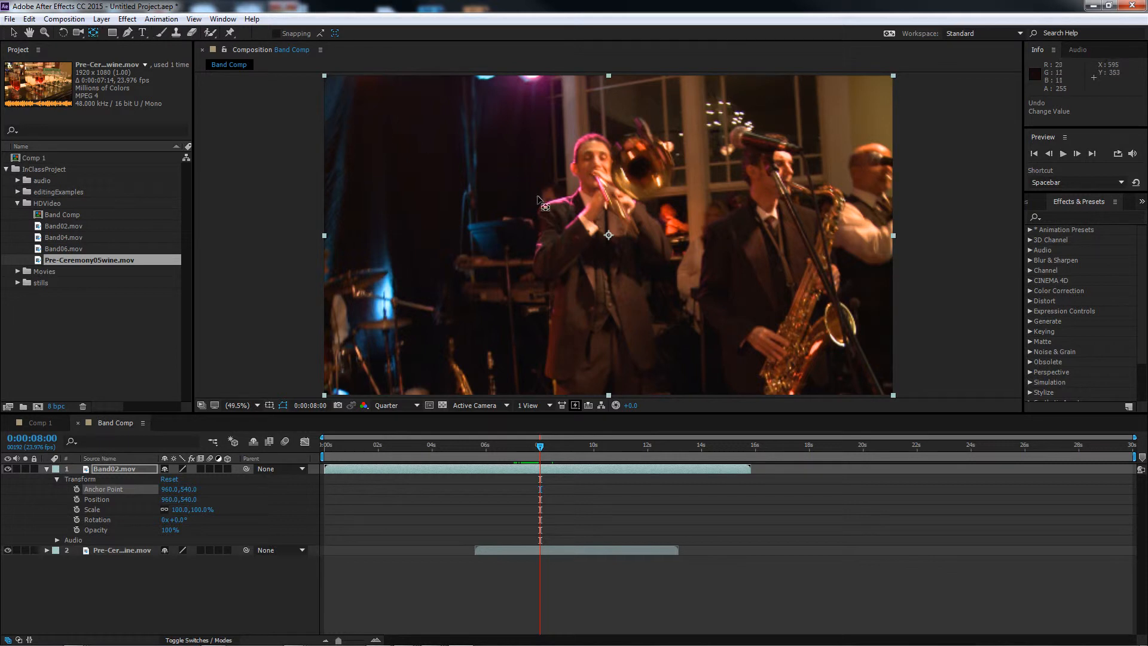
left_click_drag(608, 235, 324, 76)
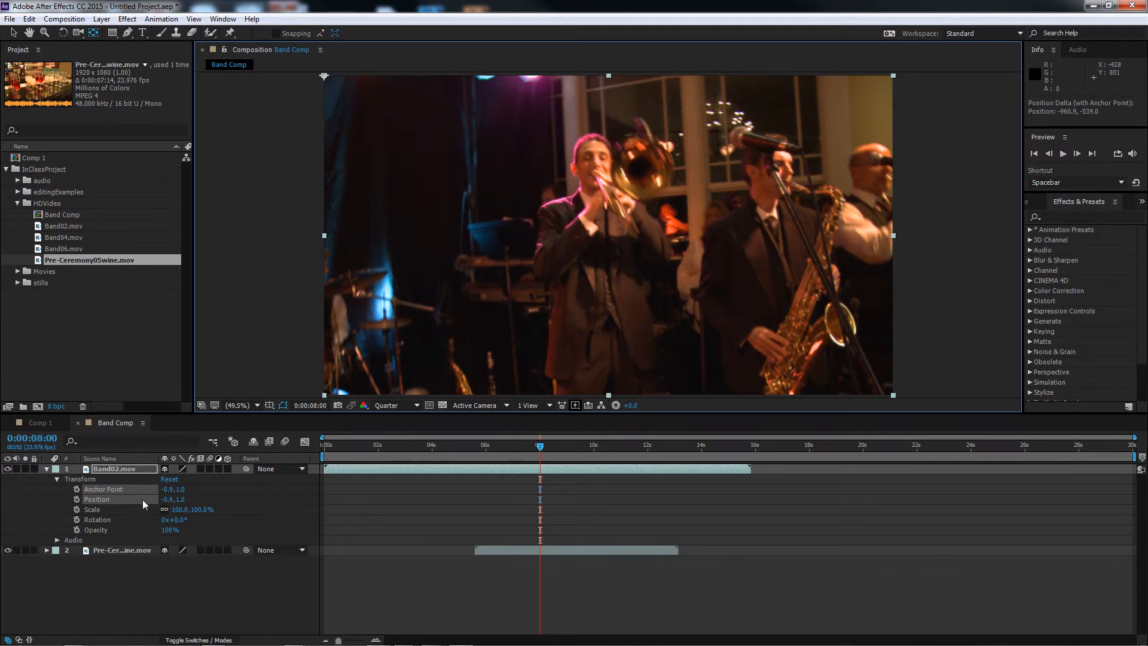
Finish adjusting the anchor point at Band02.mov's upper-left corner, switch to the Selection tool and deselect the layer.
mouse_move(324, 76)
left_mouse_down()
mouse_move(400, 117)
mouse_move(362, 139)
mouse_move(461, 96)
mouse_move(324, 76)
left_mouse_up()
left_click_drag(323, 73, 323, 73)
left_click(15, 35)
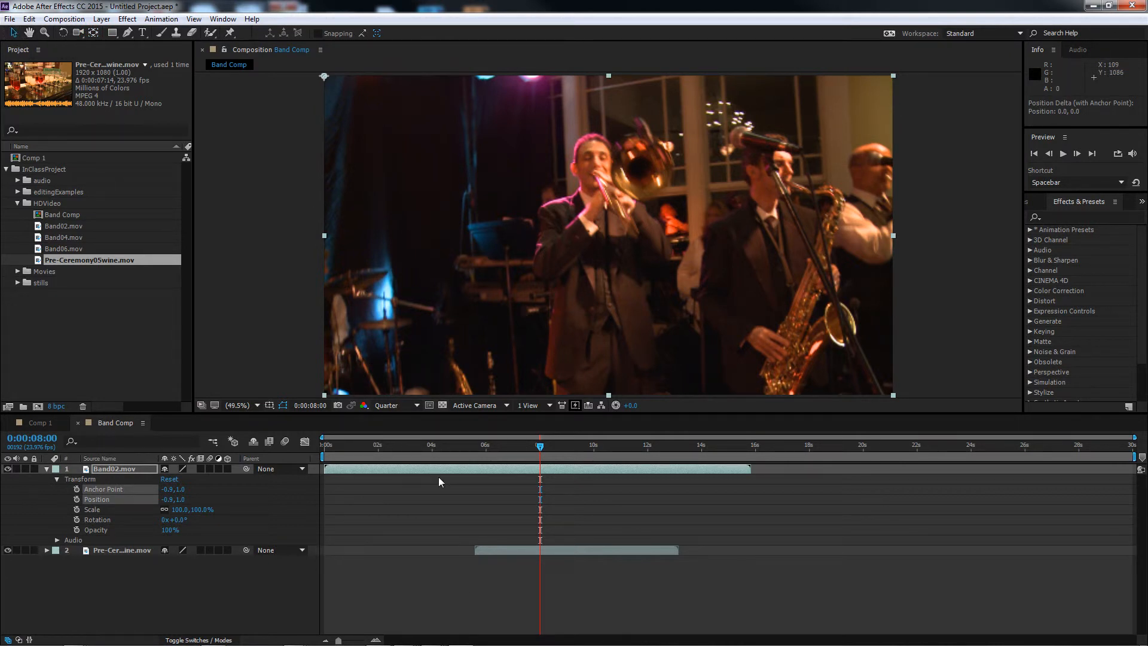
left_click(353, 509)
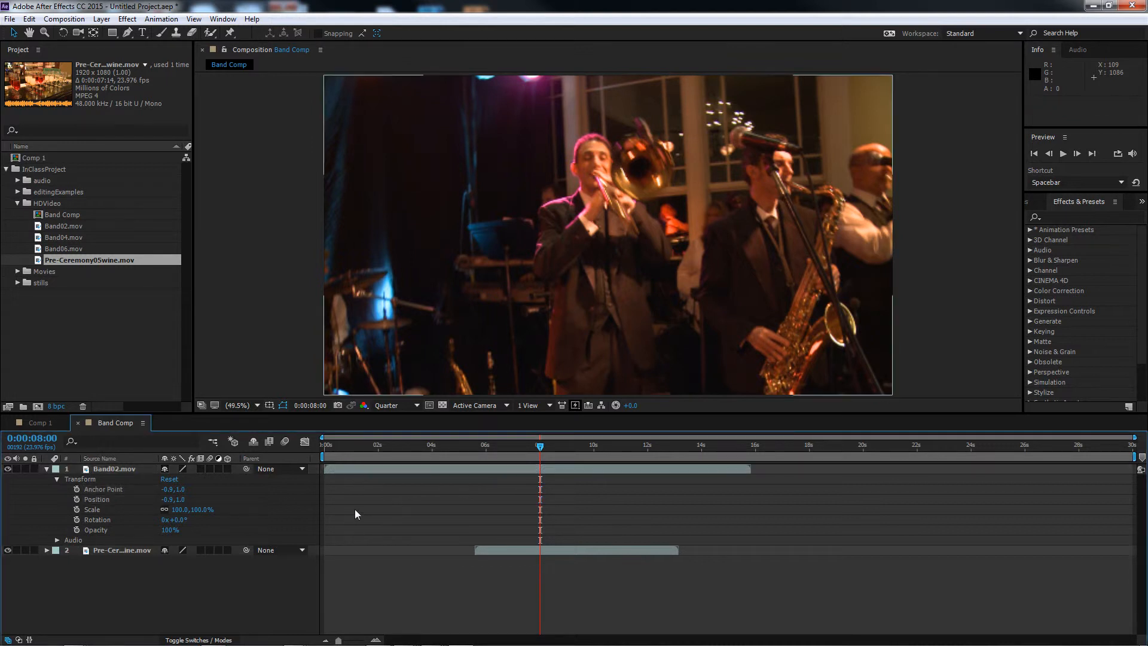
Try rotating Band02.mov to -16° and scaling it to 123% around its corner anchor point, undoing each change.
mouse_move(177, 522)
left_mouse_down()
mouse_move(209, 521)
mouse_move(165, 518)
left_mouse_up()
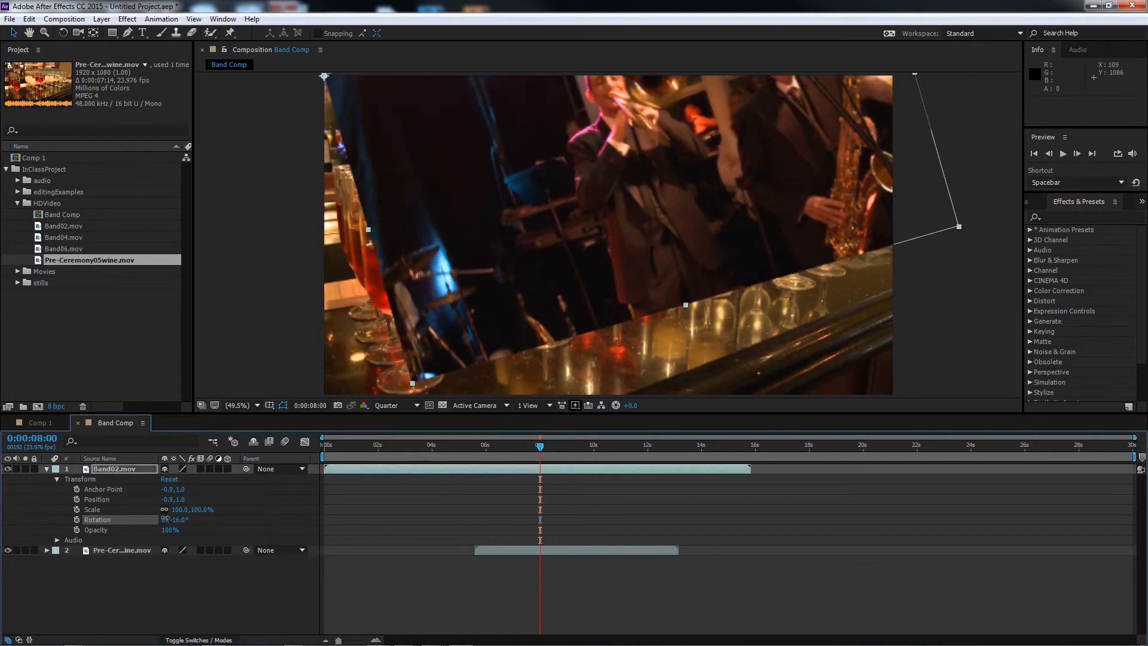
key("ctrl+z")
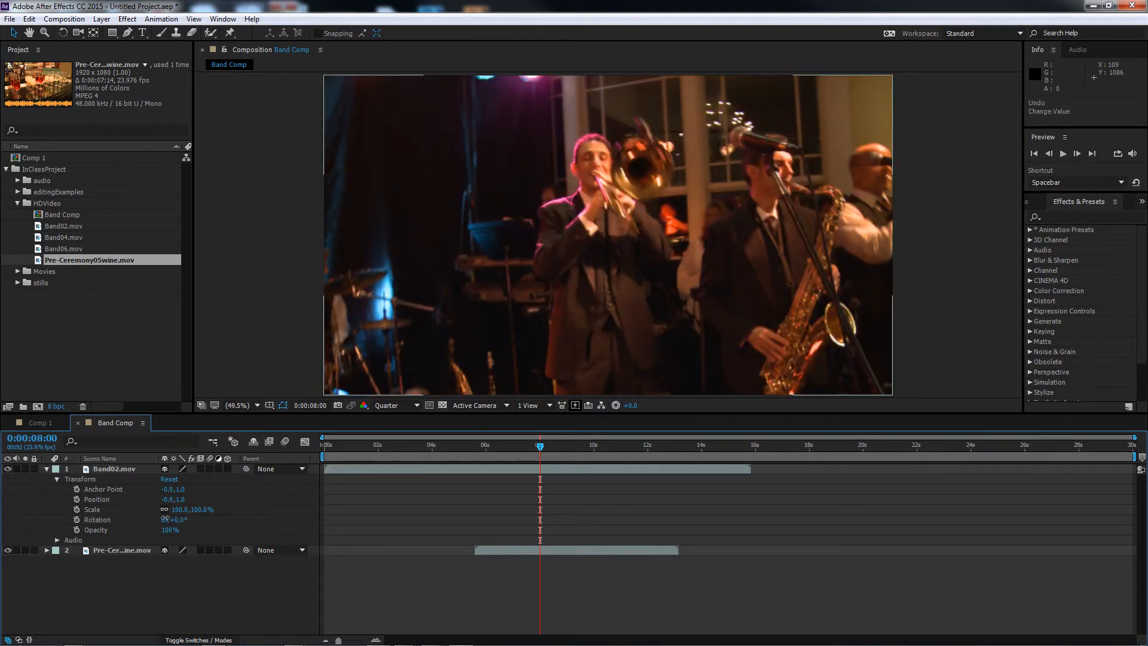
mouse_move(197, 510)
left_mouse_down()
mouse_move(138, 510)
mouse_move(211, 511)
left_mouse_up()
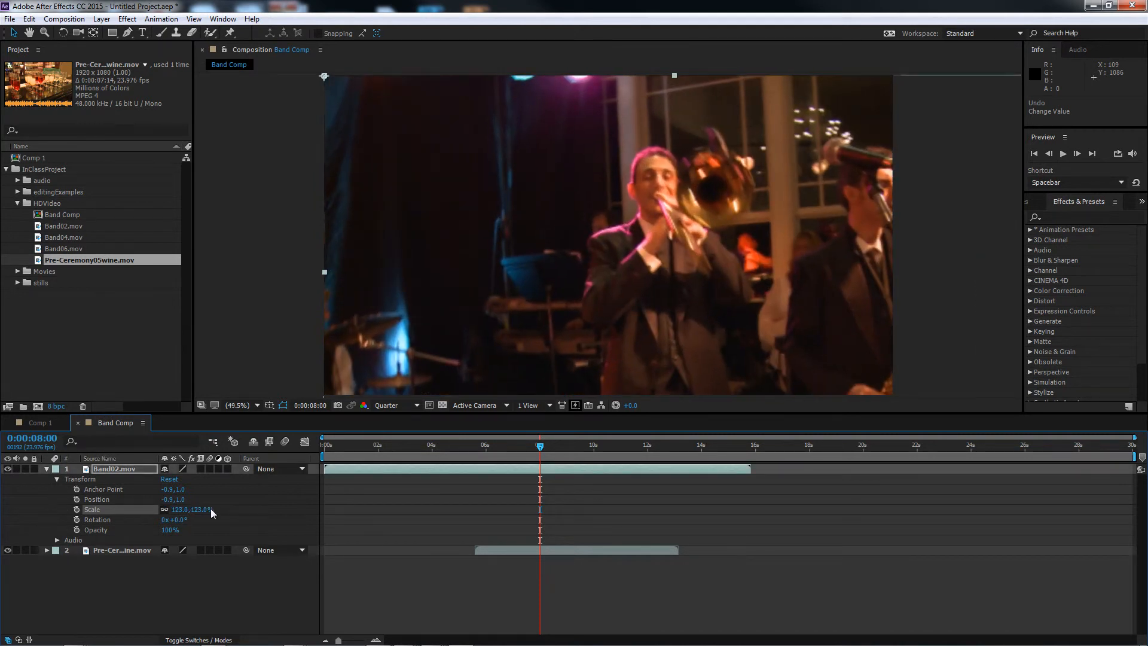
key("ctrl+z")
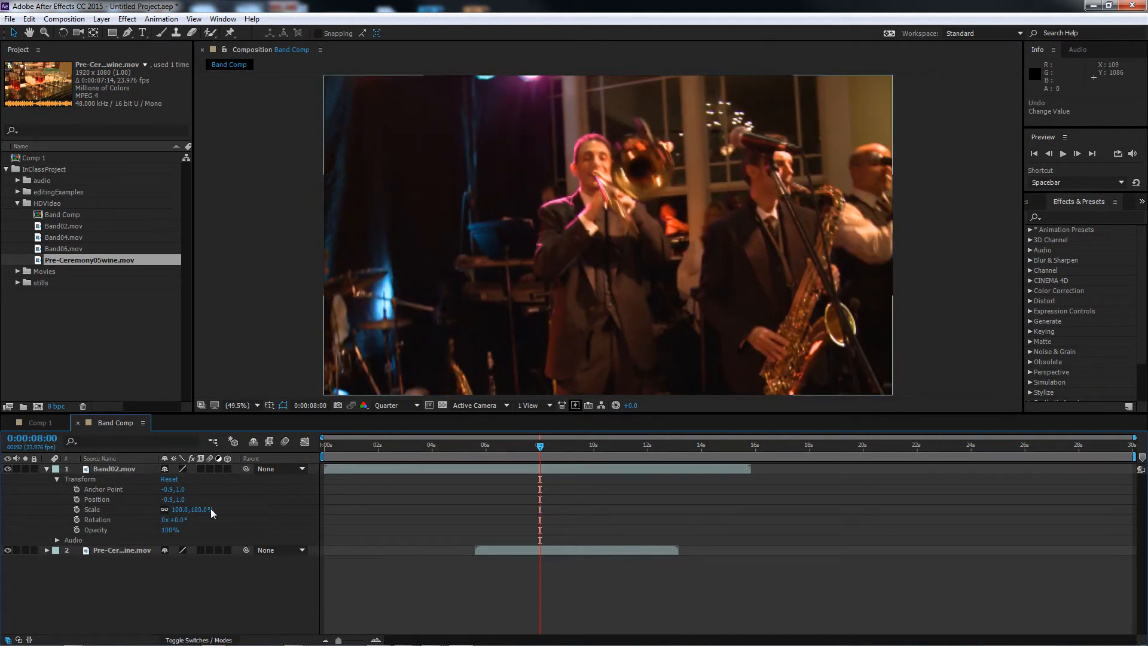
Go to 0:00:07:03 and compare Band02.mov's transform properties with those of the Pre-Ceremony05wine.mov layer.
left_click_drag(539, 446, 518, 446)
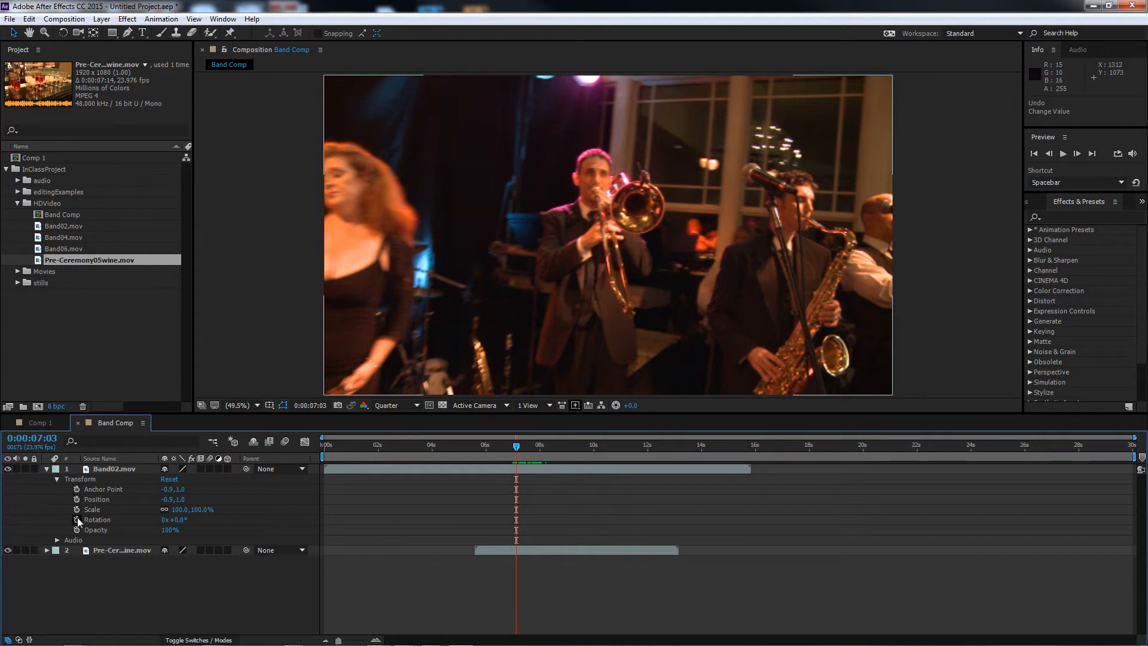
left_click(120, 470)
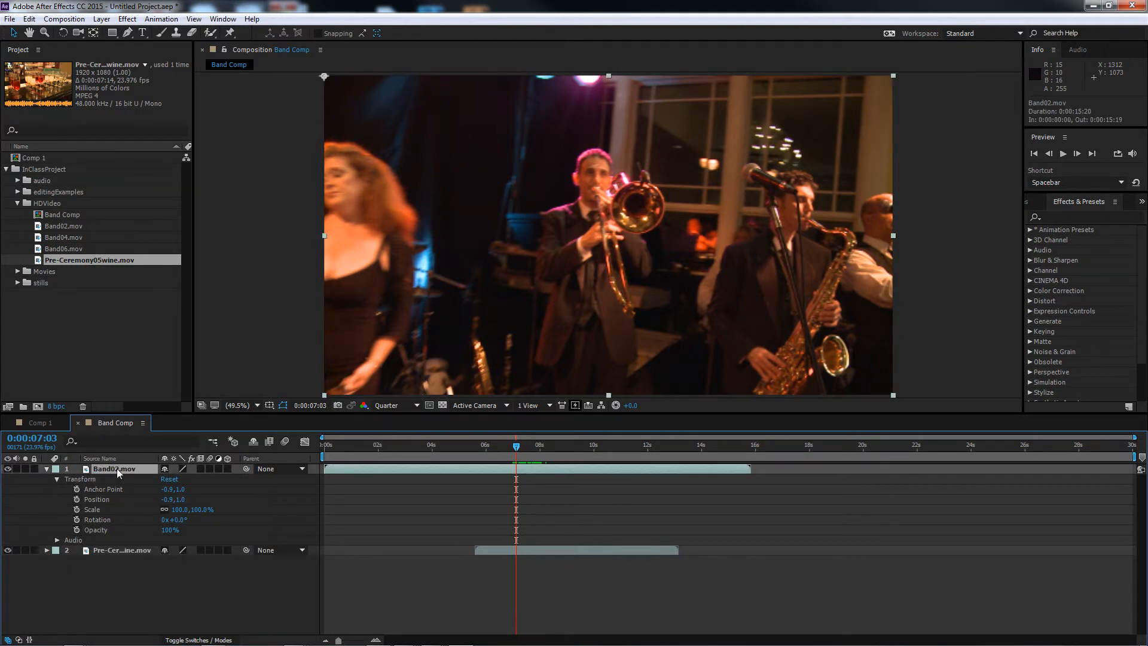
left_click(115, 551)
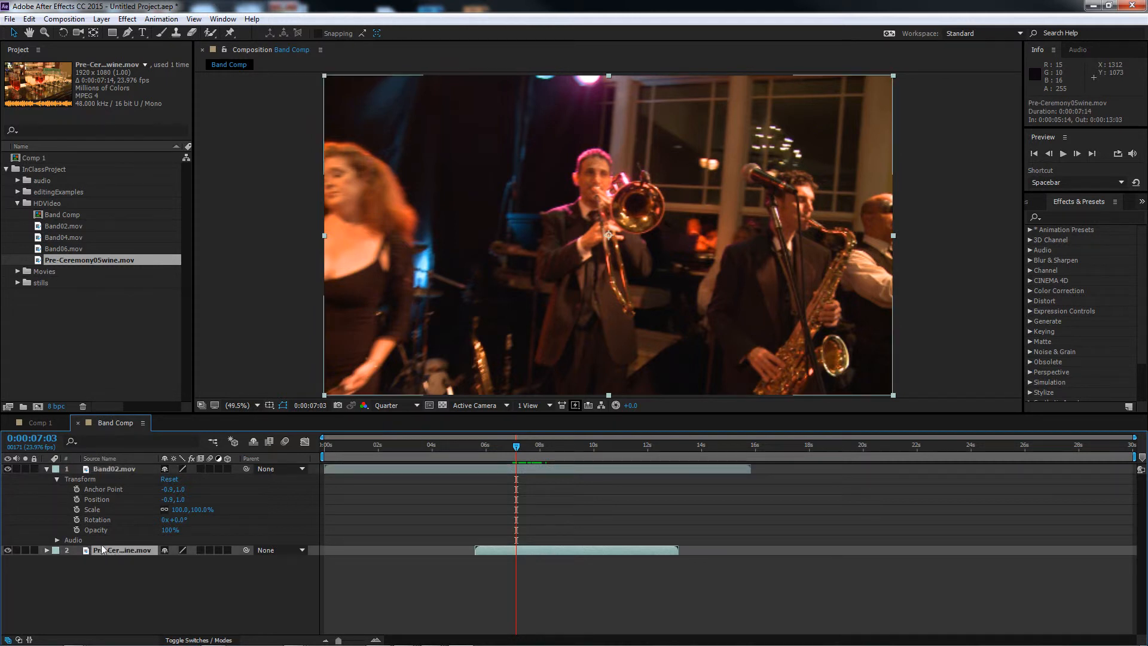
left_click(47, 550)
left_click(57, 561)
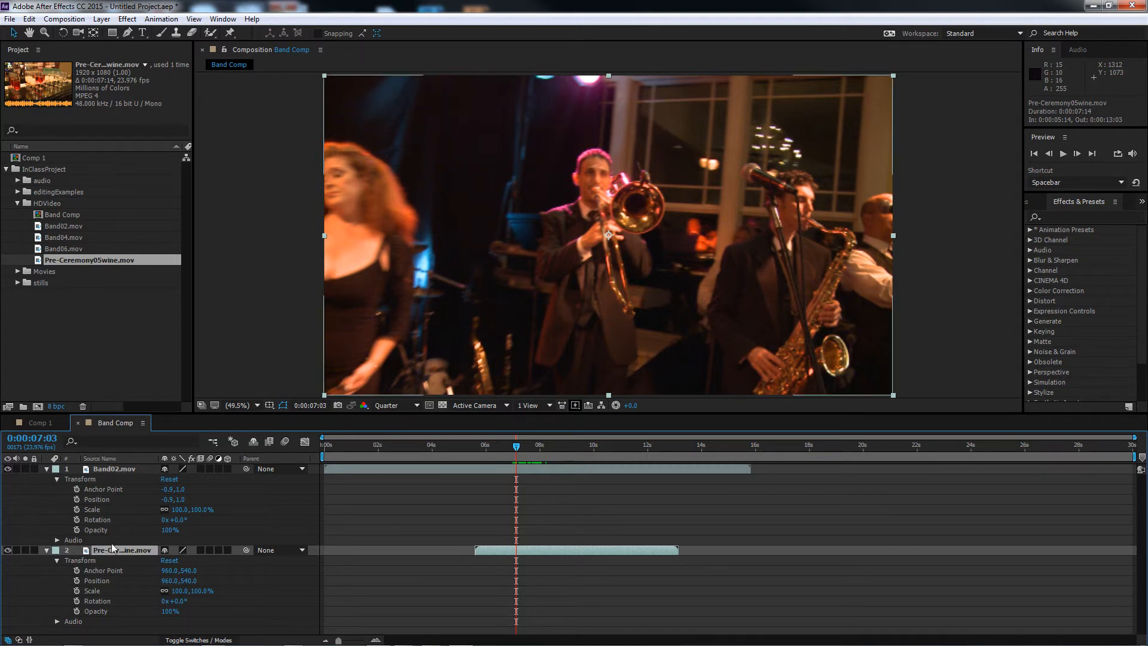
left_click(47, 550)
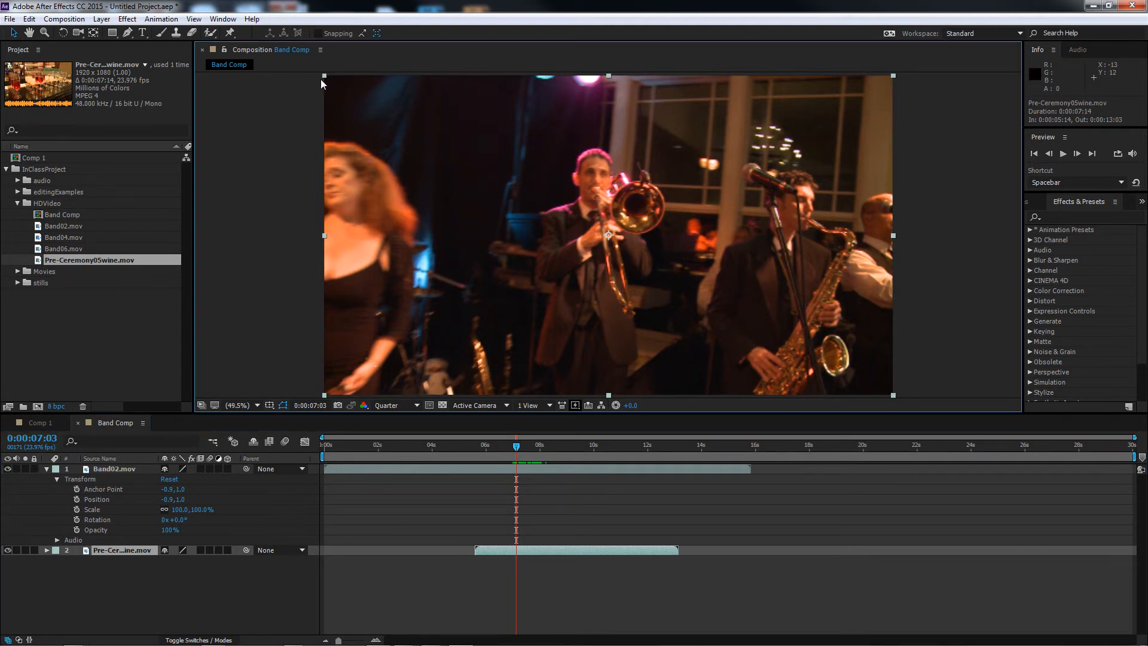
Set a first Scale keyframe of 0% on Band02.mov at 0:00:07:03.
left_click(422, 472)
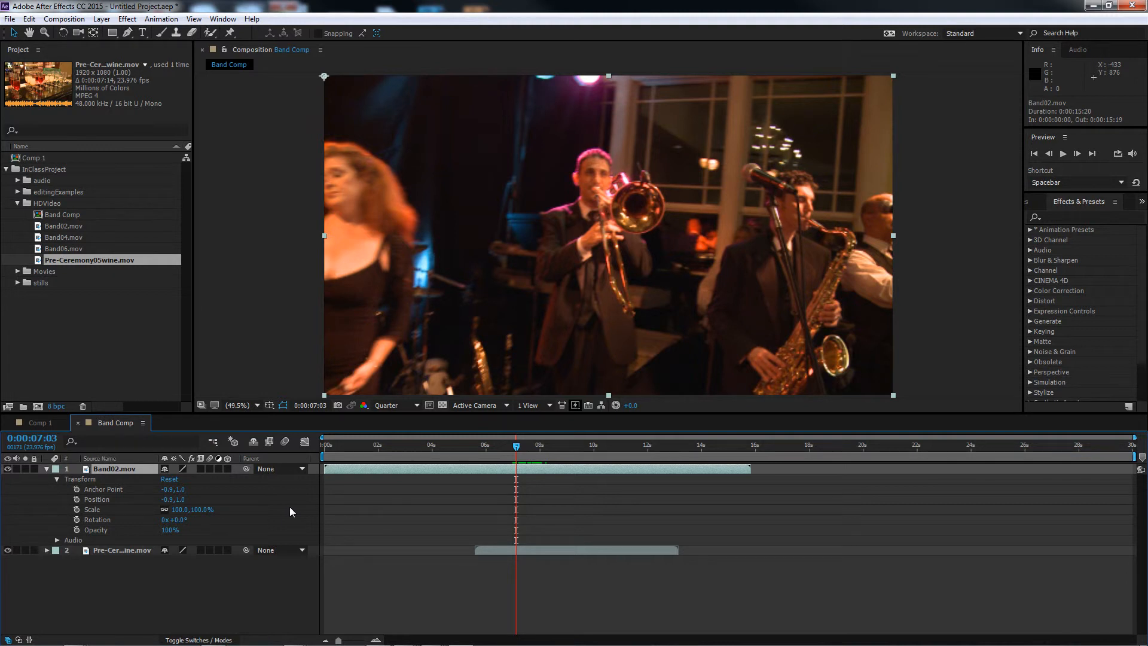
left_click(76, 510)
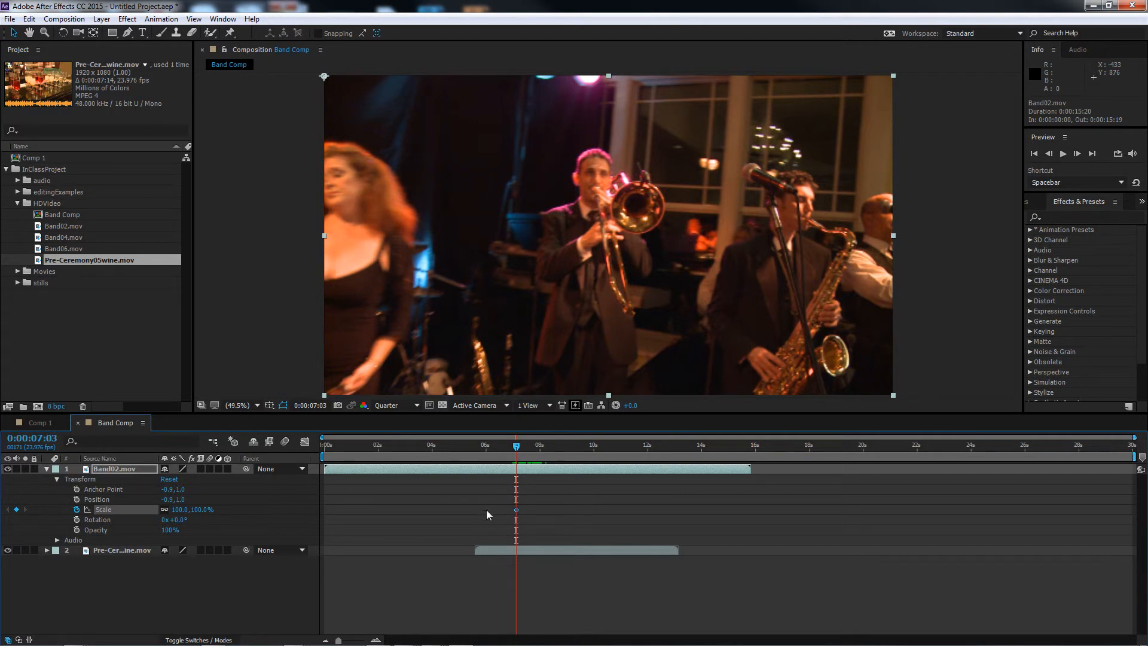
left_click(179, 509)
type("0")
key("Return")
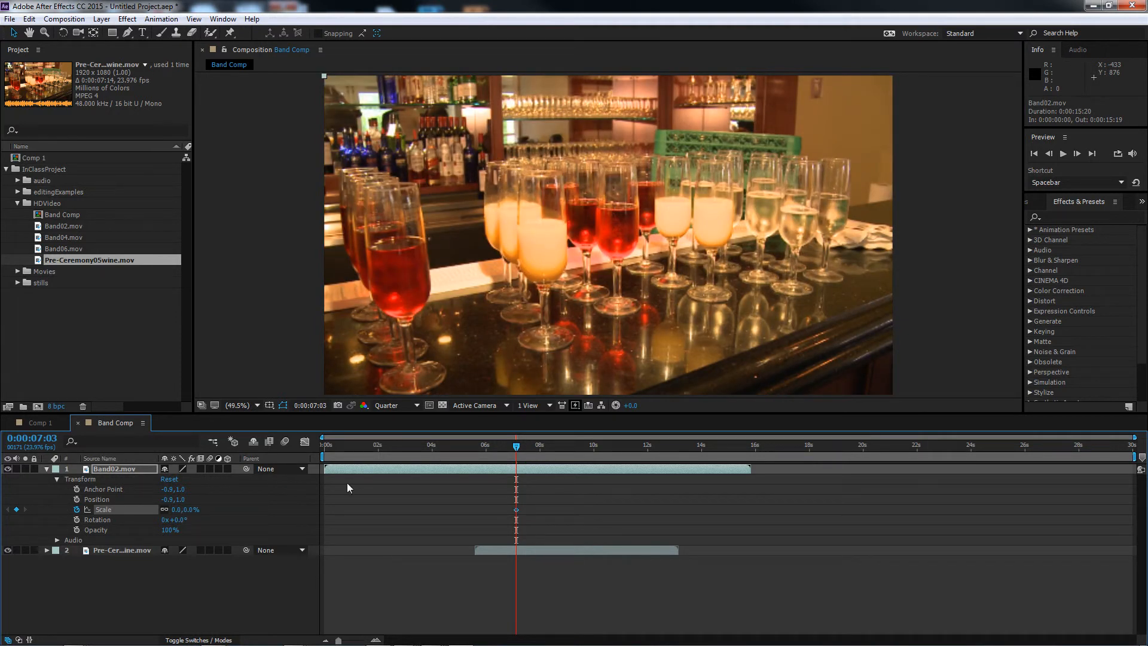
Add a second Scale keyframe of 100% on Band02.mov at 0:00:08:10 and preview the frames around it.
left_click_drag(516, 446, 551, 447)
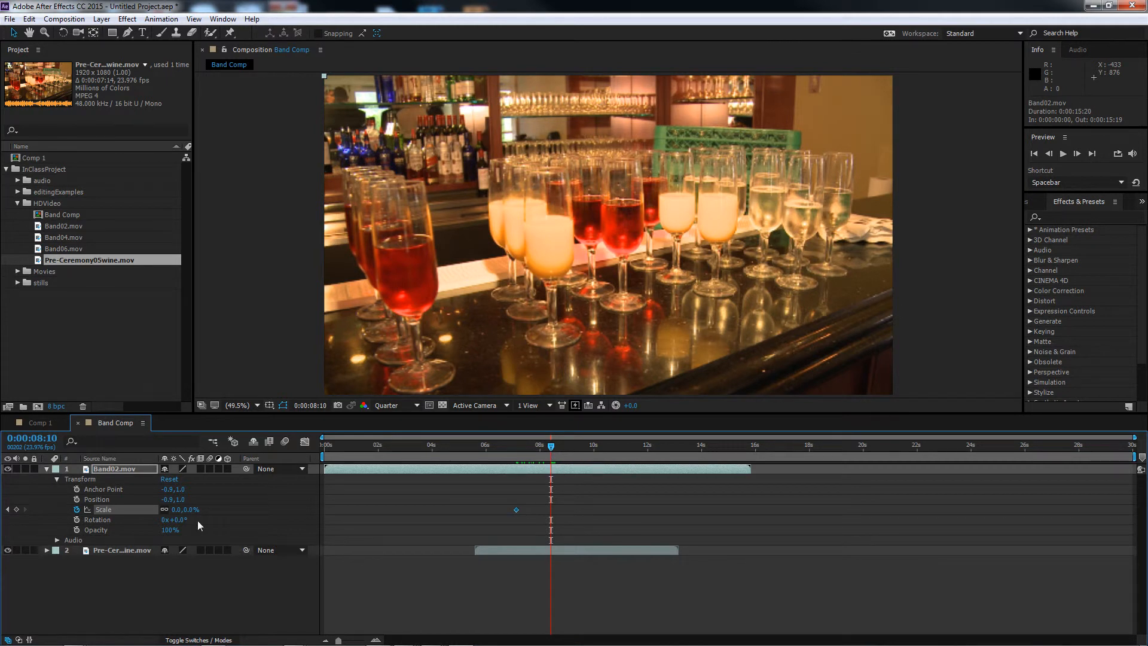
left_click(178, 510)
type("100")
key("Return")
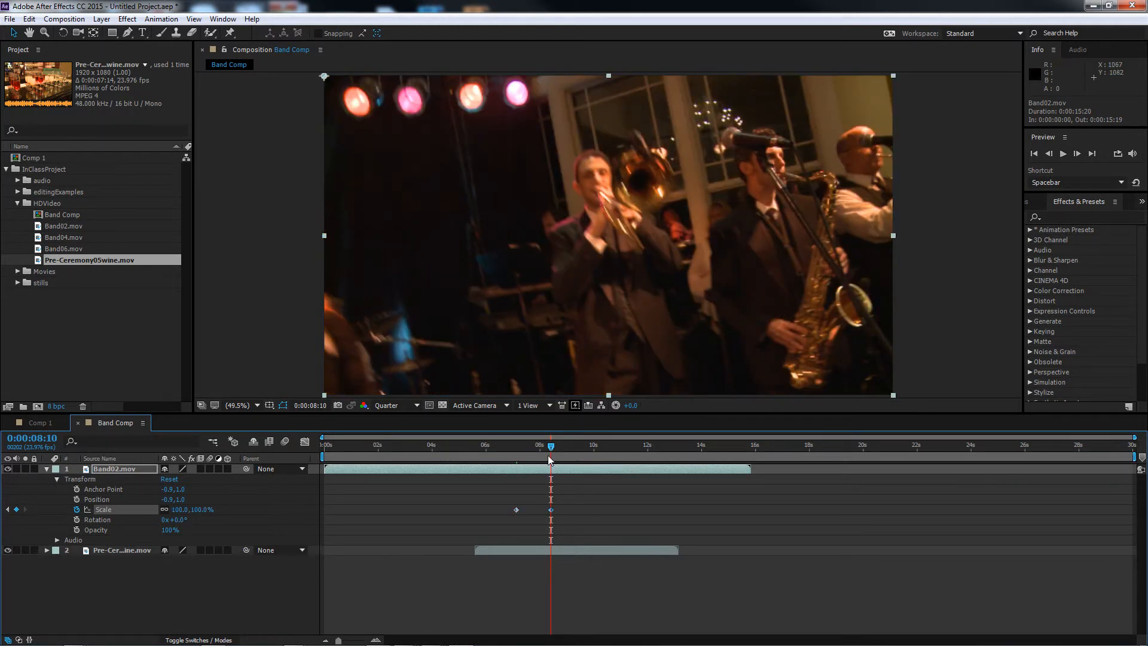
mouse_move(547, 447)
left_mouse_down()
mouse_move(519, 455)
mouse_move(560, 439)
left_mouse_up()
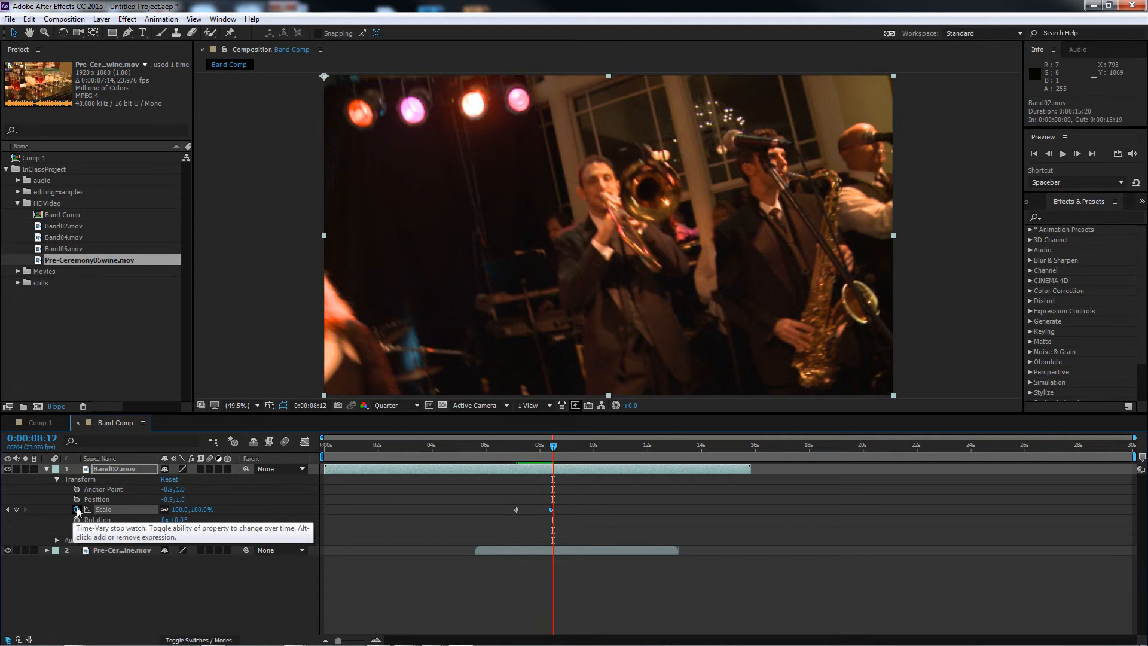
Slide the Pre-Ceremony05wine.mov layer earlier to start at about 0:00:03:10, and trim Band02.mov's end to 0:00:12:15.
mouse_move(587, 550)
left_mouse_down()
mouse_move(639, 550)
mouse_move(579, 546)
left_mouse_up()
left_click_drag(744, 445, 677, 453)
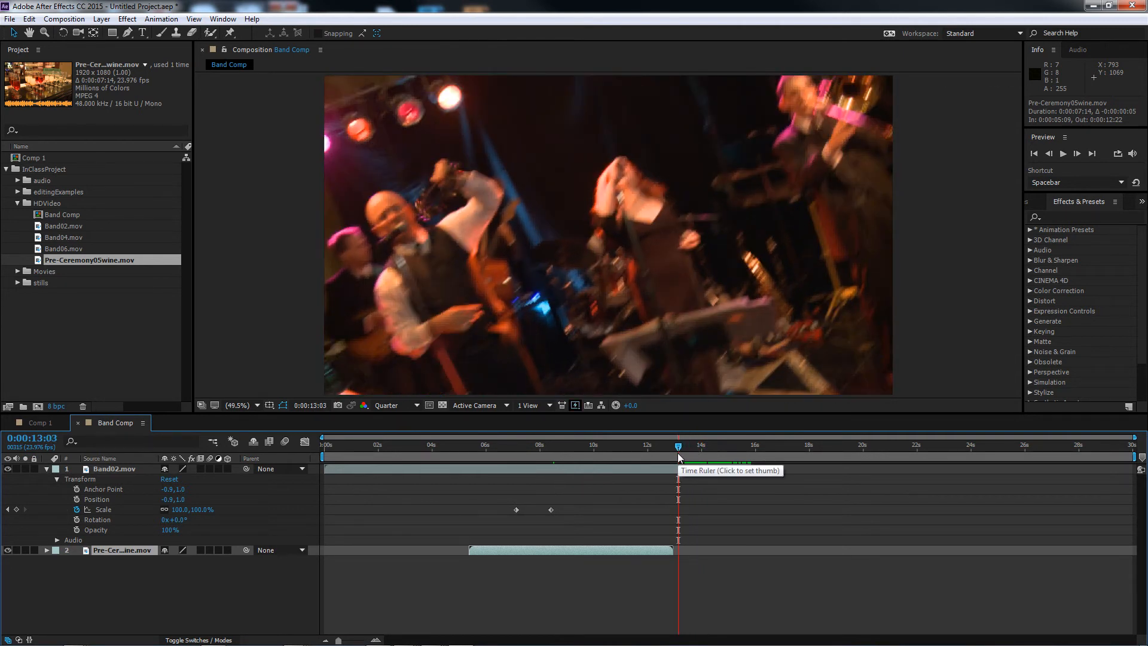
left_click_drag(656, 549, 594, 545)
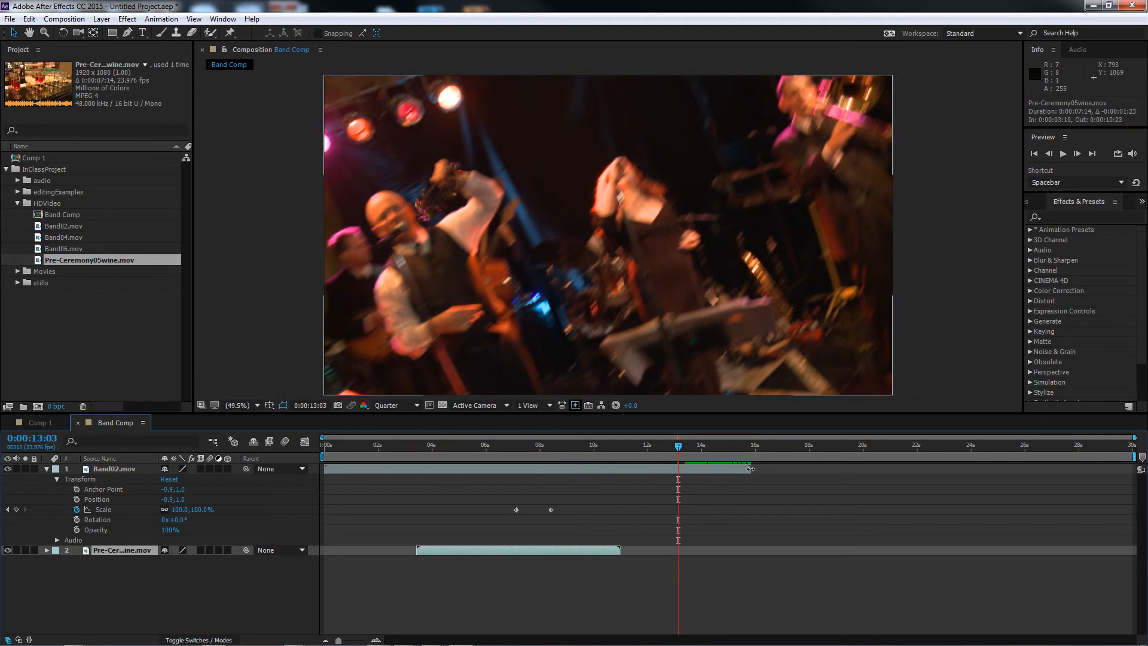
left_click_drag(750, 469, 678, 469)
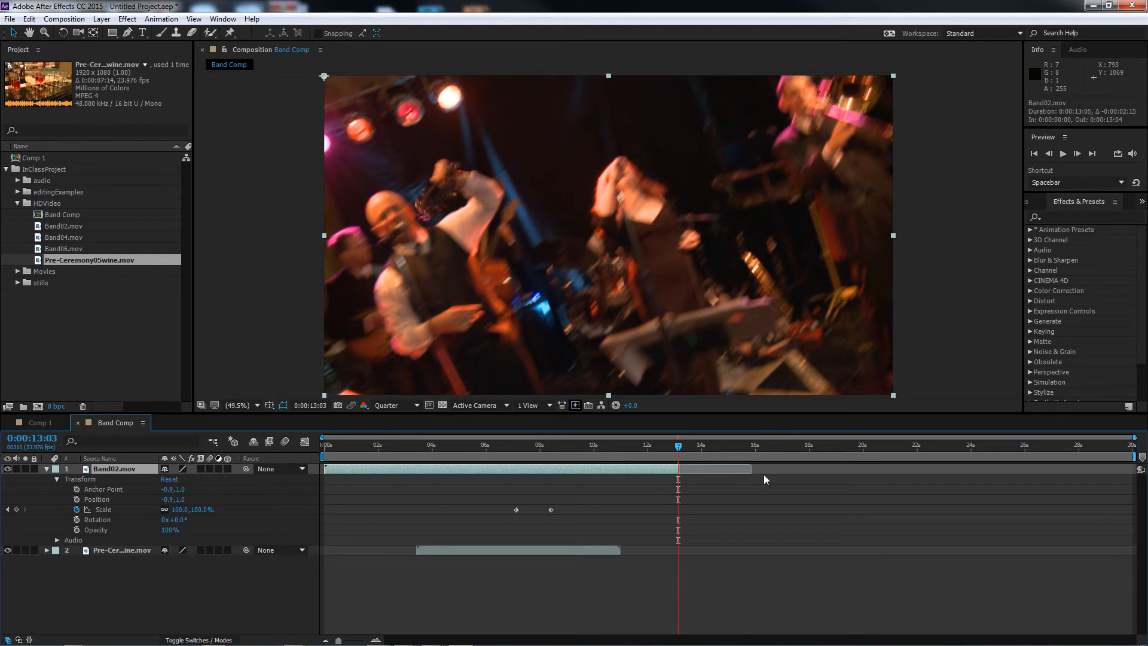
left_click_drag(667, 449, 665, 474)
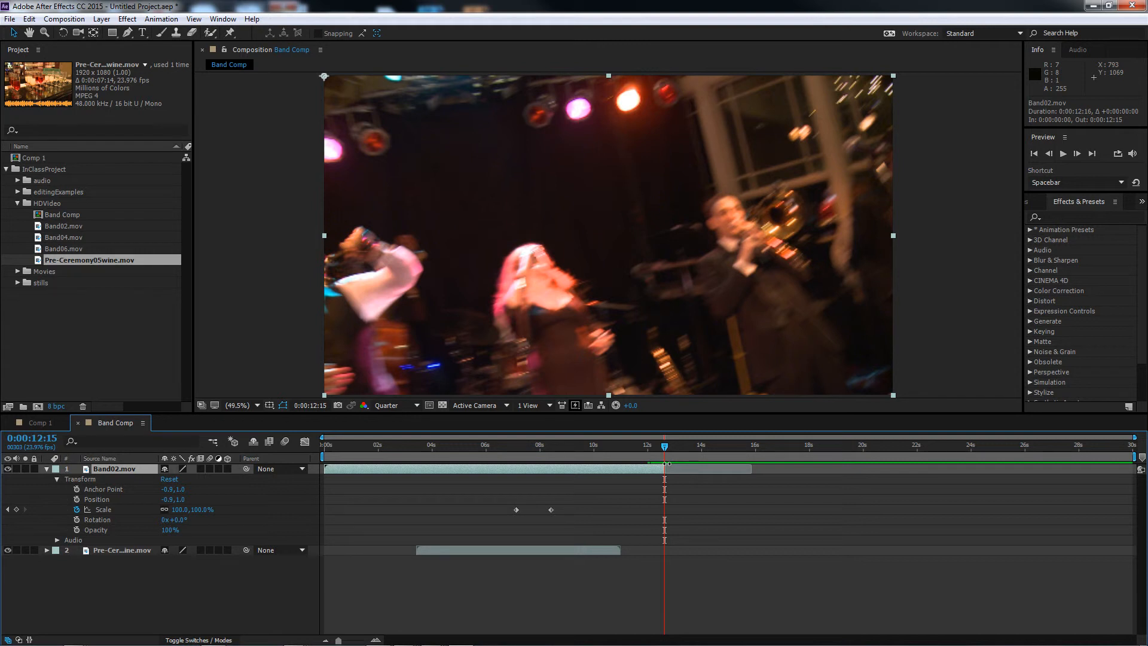
Try moving the Pre-Ceremony05wine.mov layer to start at 0:00:12:16, directly after Band02.mov ends, and undo the move.
left_click(454, 550)
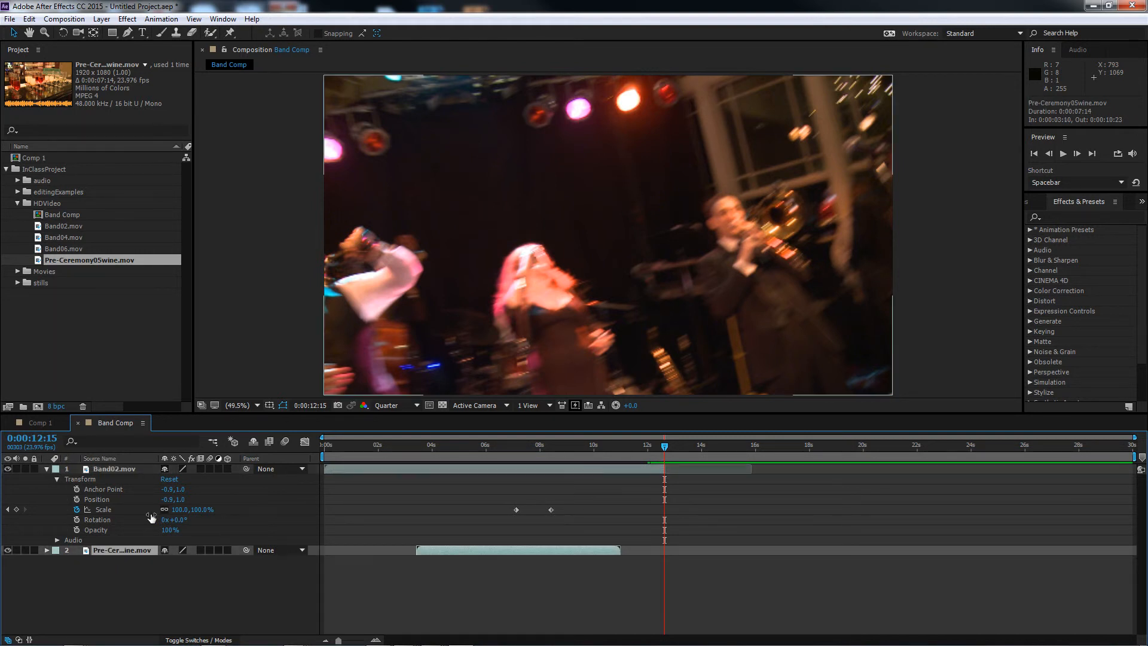
left_click(46, 468)
left_click_drag(471, 494, 716, 498)
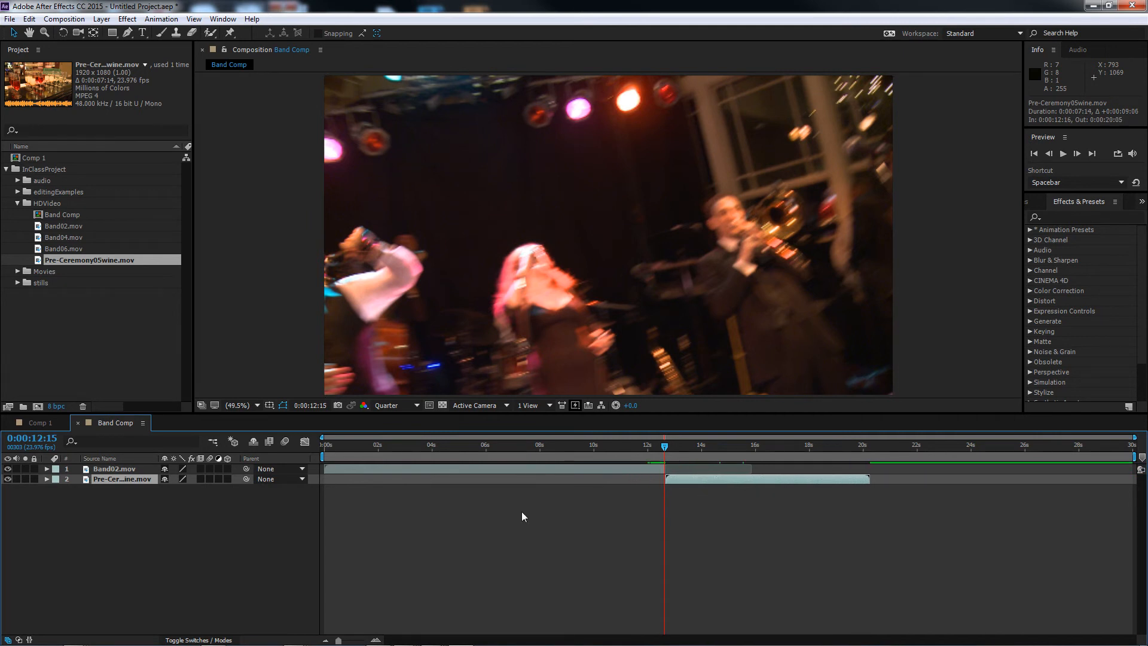
key("ctrl+z")
left_click(47, 468)
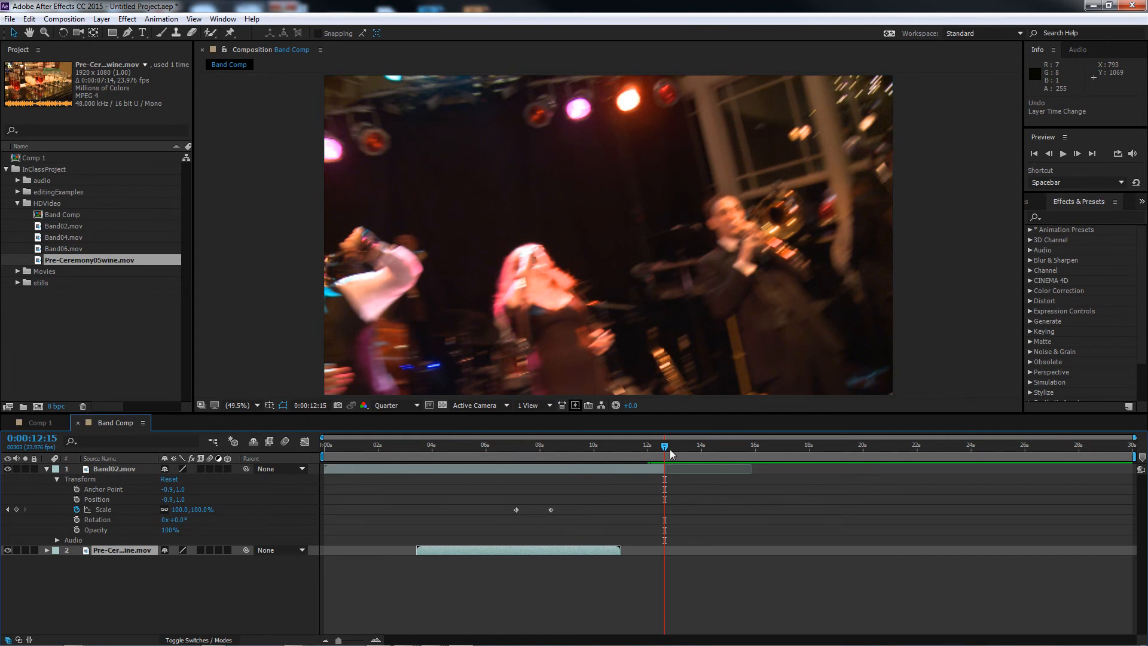
Fade out Band02.mov with Opacity keyframes of 100% at 0:00:12:11 and 0% at 0:00:12:15.
left_click_drag(664, 446, 659, 447)
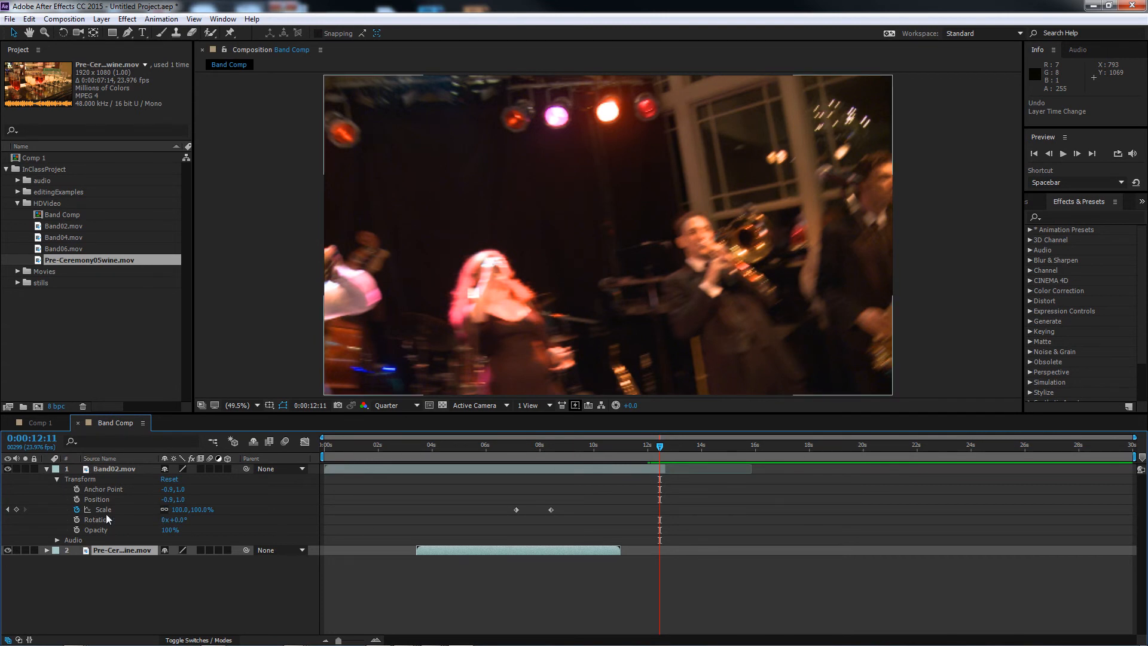
left_click(76, 530)
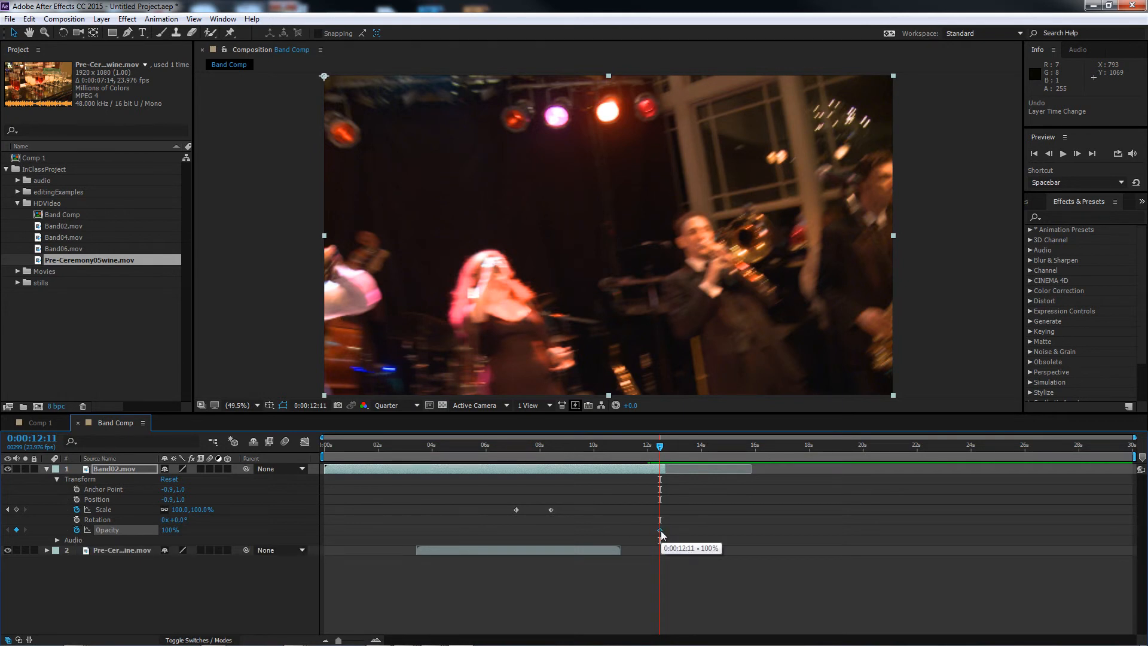
left_click(663, 447)
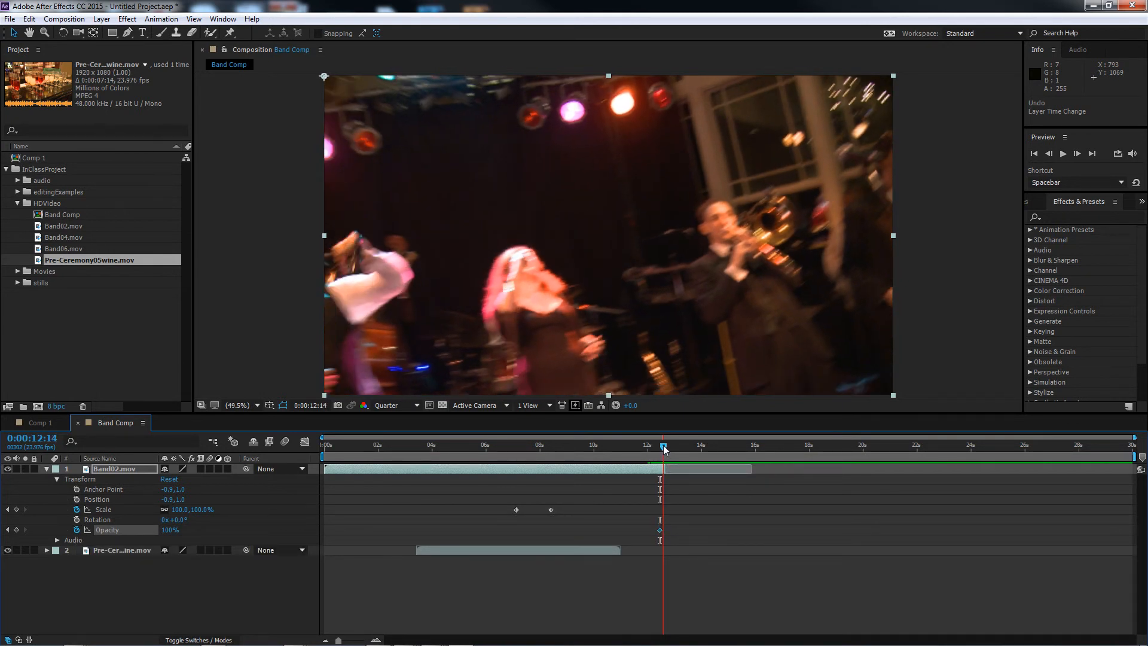
left_click_drag(663, 445, 663, 448)
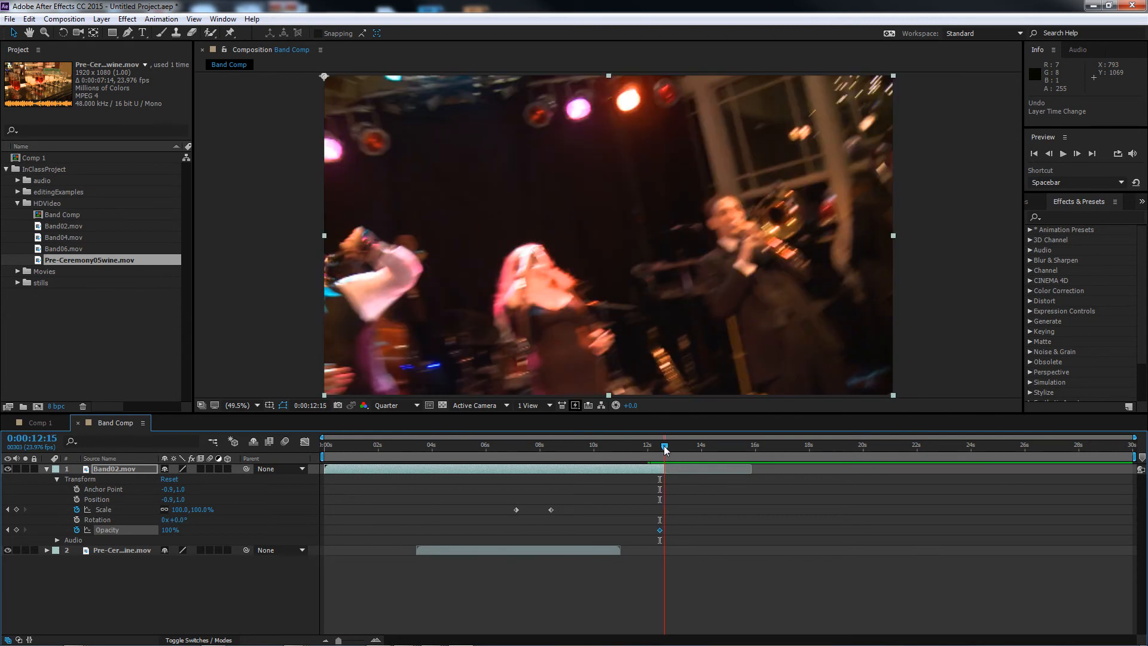
left_click_drag(170, 529, 67, 524)
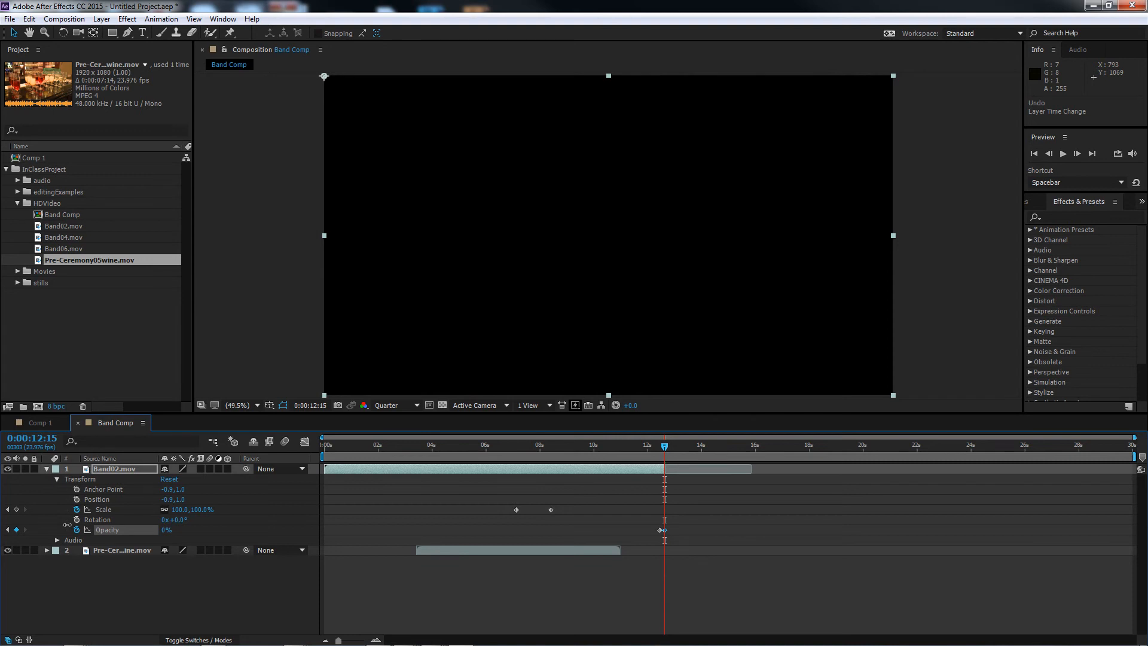
left_click(675, 549)
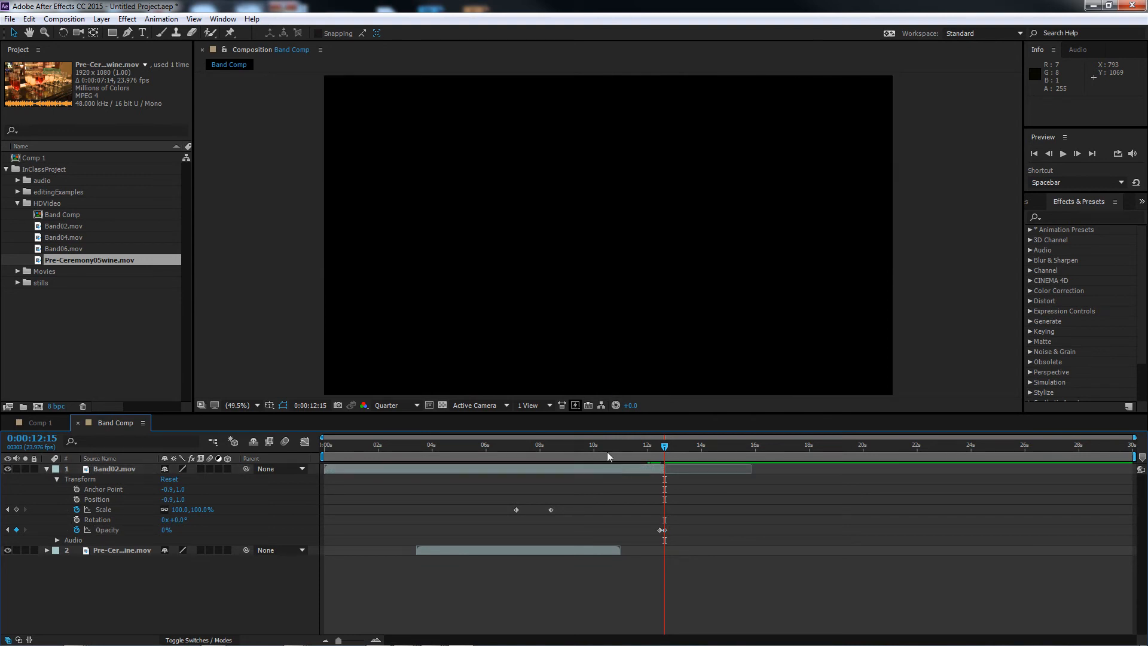
Review Band02.mov's opacity fade near 12 seconds and its scale animation between about 3 and 9 seconds in the timeline.
left_click(584, 445)
left_click(661, 530)
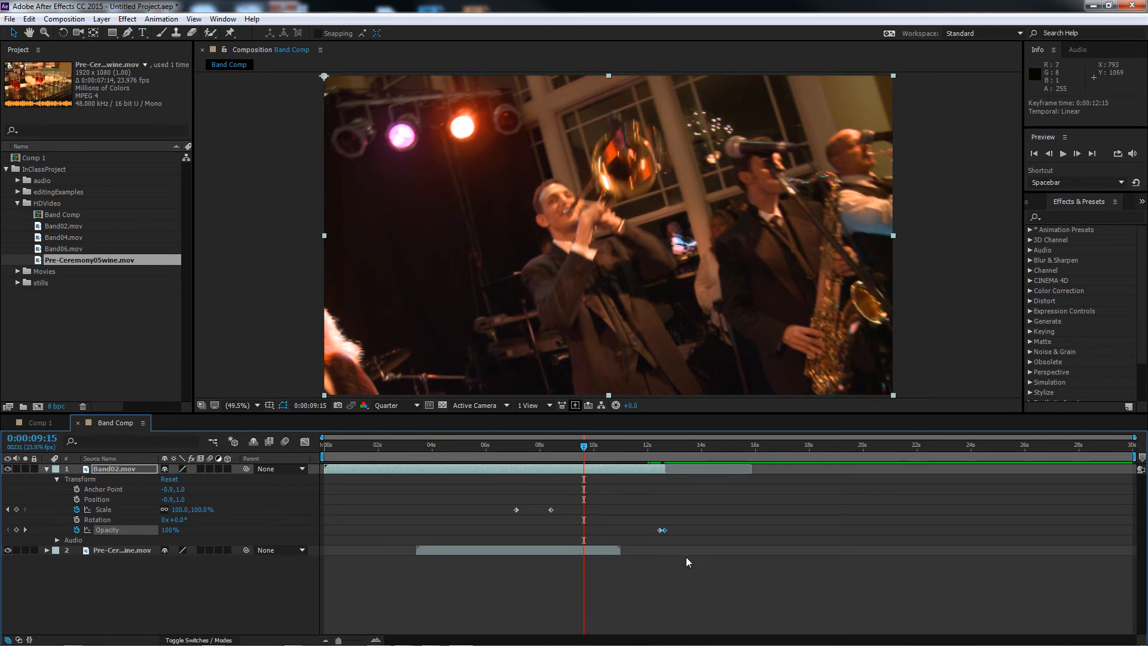
mouse_move(649, 445)
left_mouse_down()
mouse_move(666, 452)
mouse_move(647, 459)
left_mouse_up()
left_click_drag(549, 448, 511, 449)
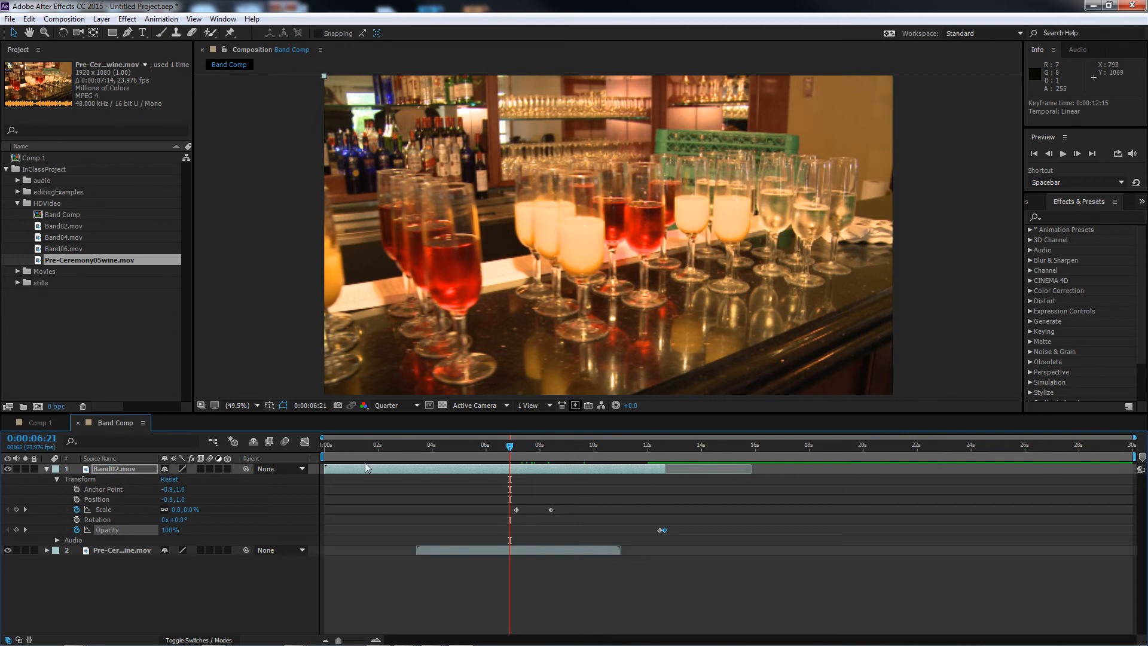
left_click(515, 445)
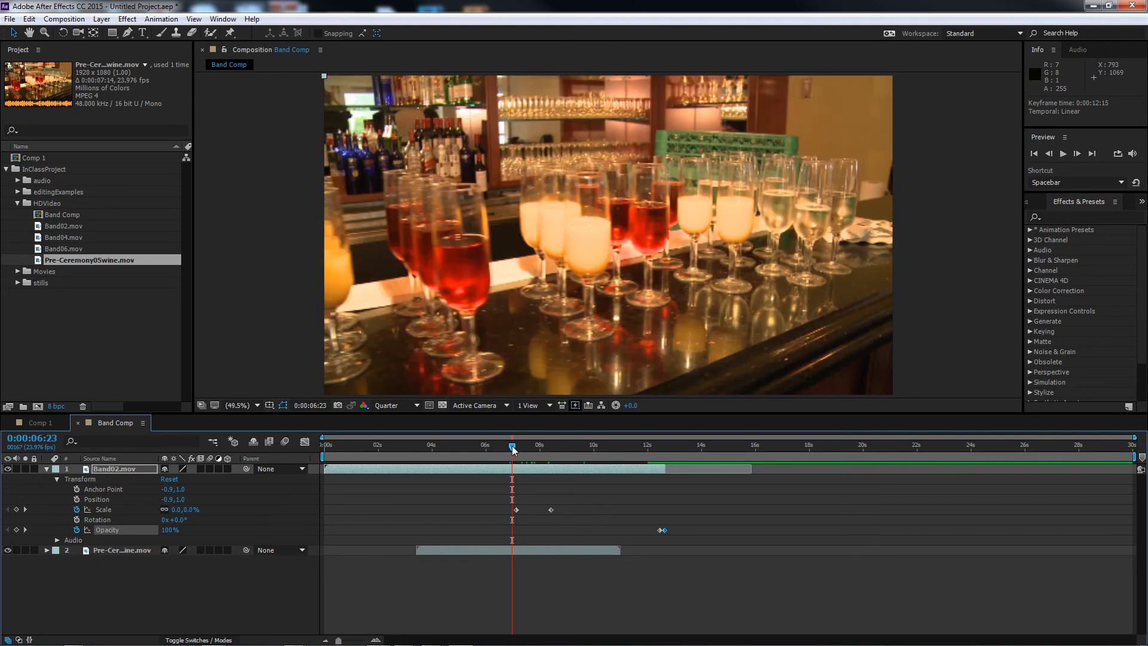
left_click_drag(515, 448, 562, 446)
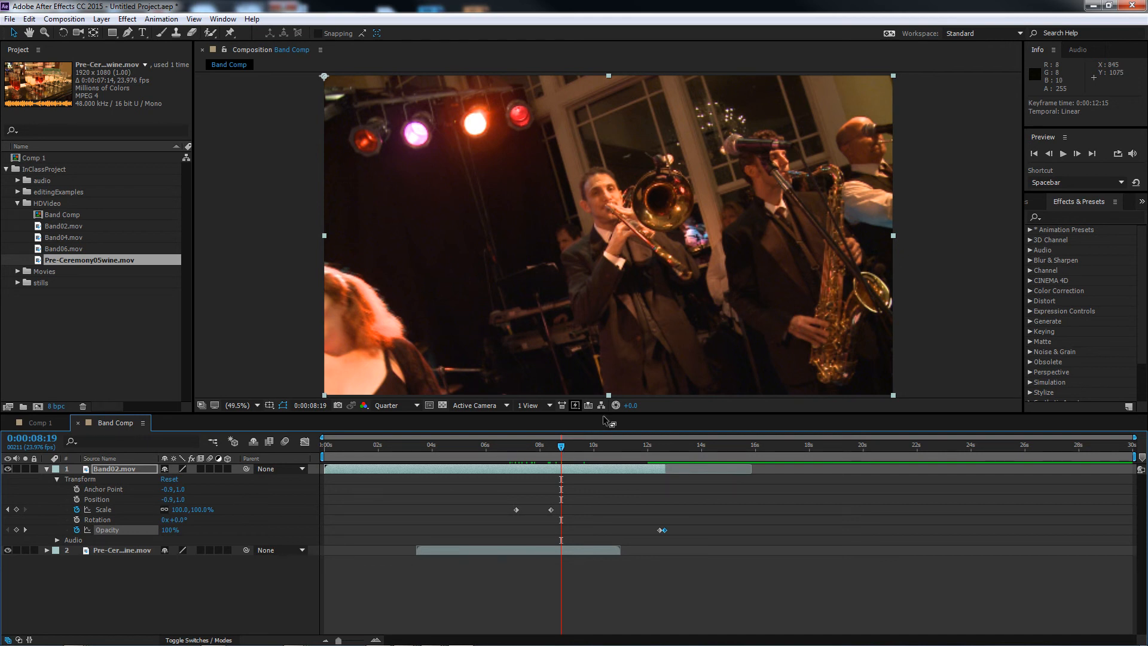
left_click(719, 581)
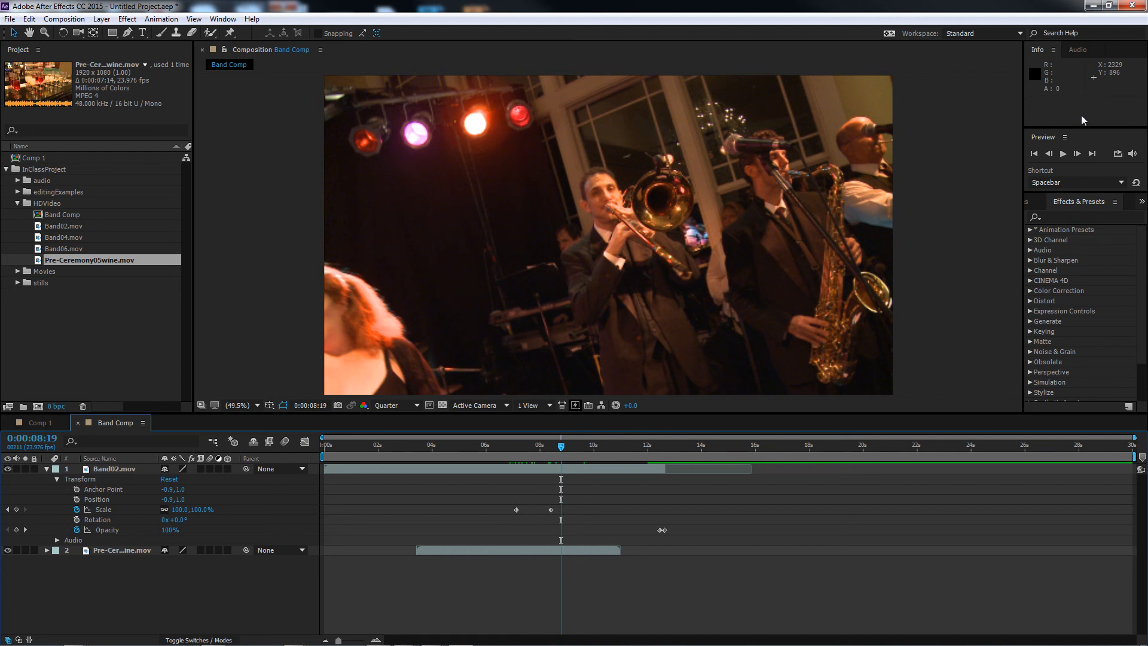
left_click(414, 446)
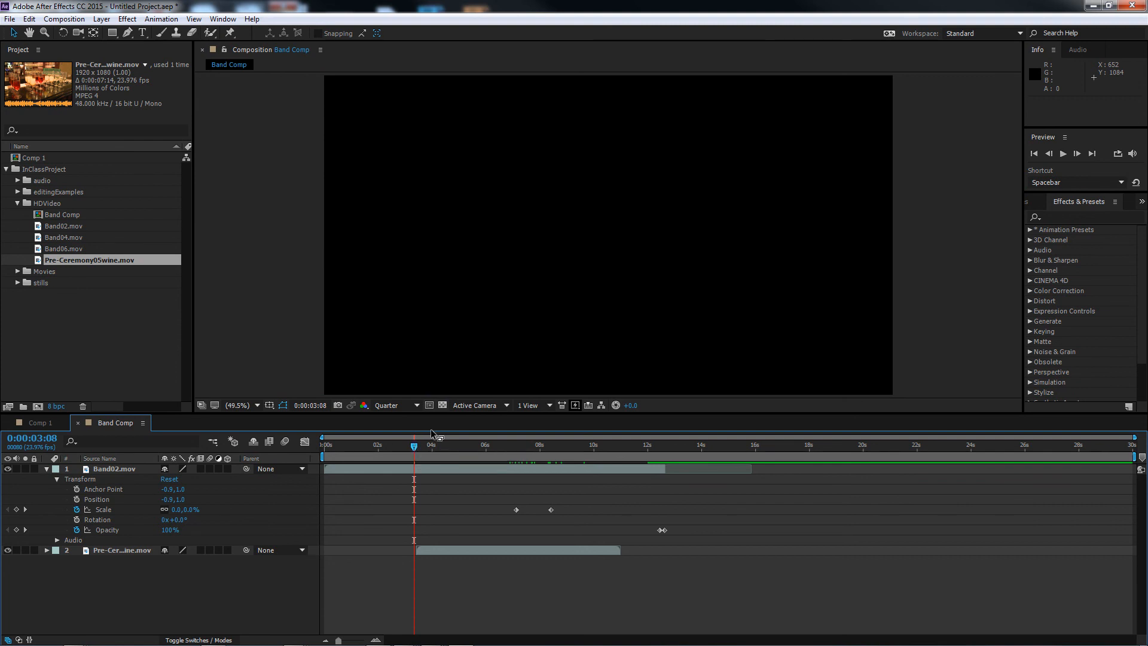
left_click(486, 445)
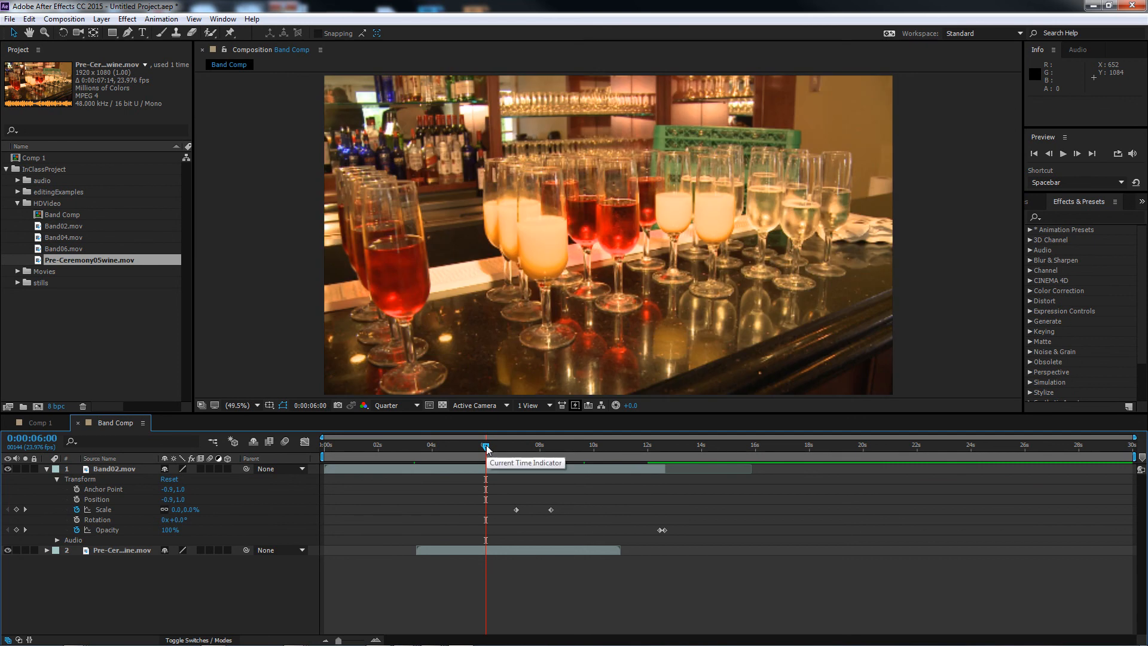